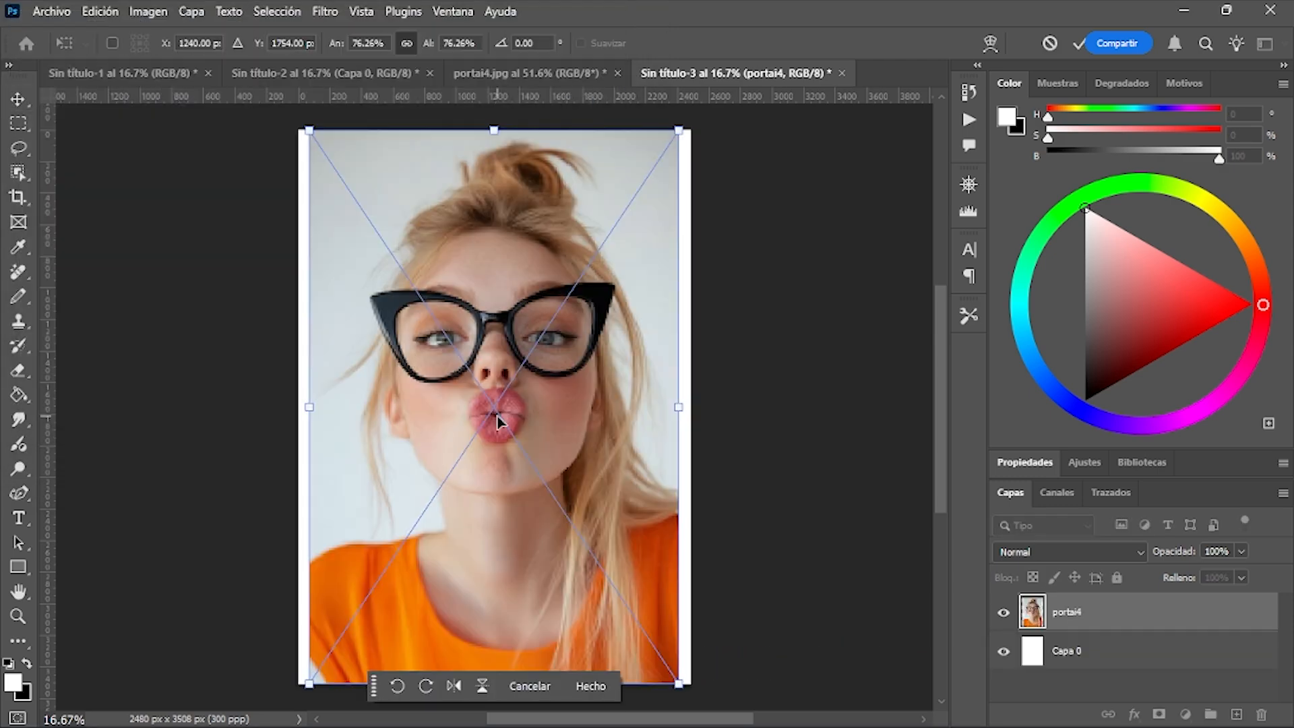
Step: Scale the portai4 portrait down proportionally around its centre with Free Transform, leaving an even margin inside the page
click(100, 12)
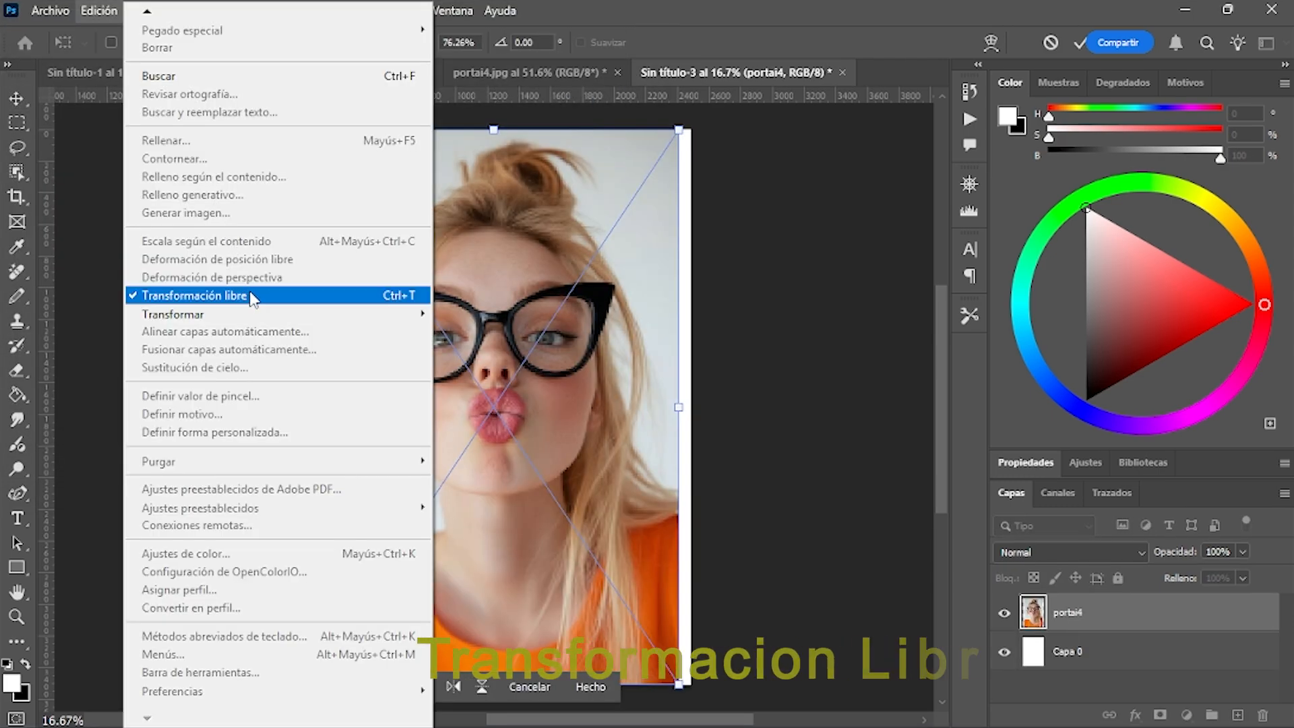
click(254, 295)
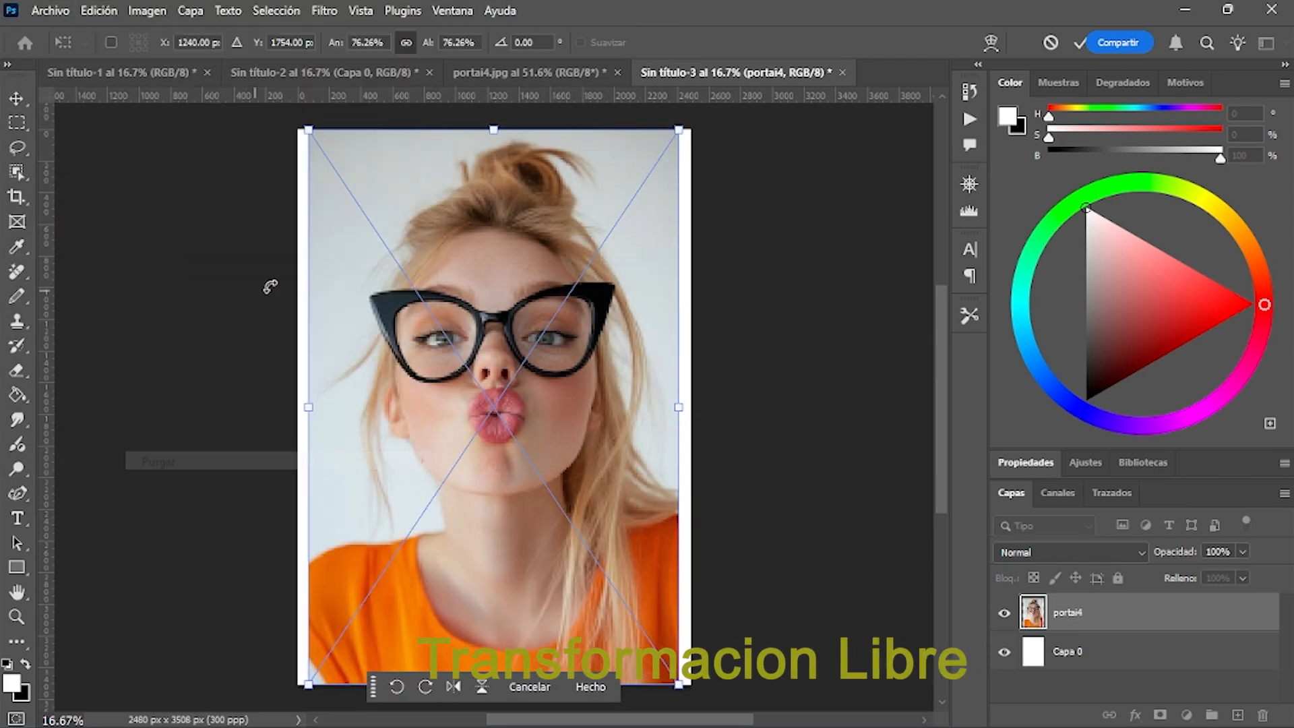
drag(680, 130, 622, 208)
drag(491, 387, 519, 344)
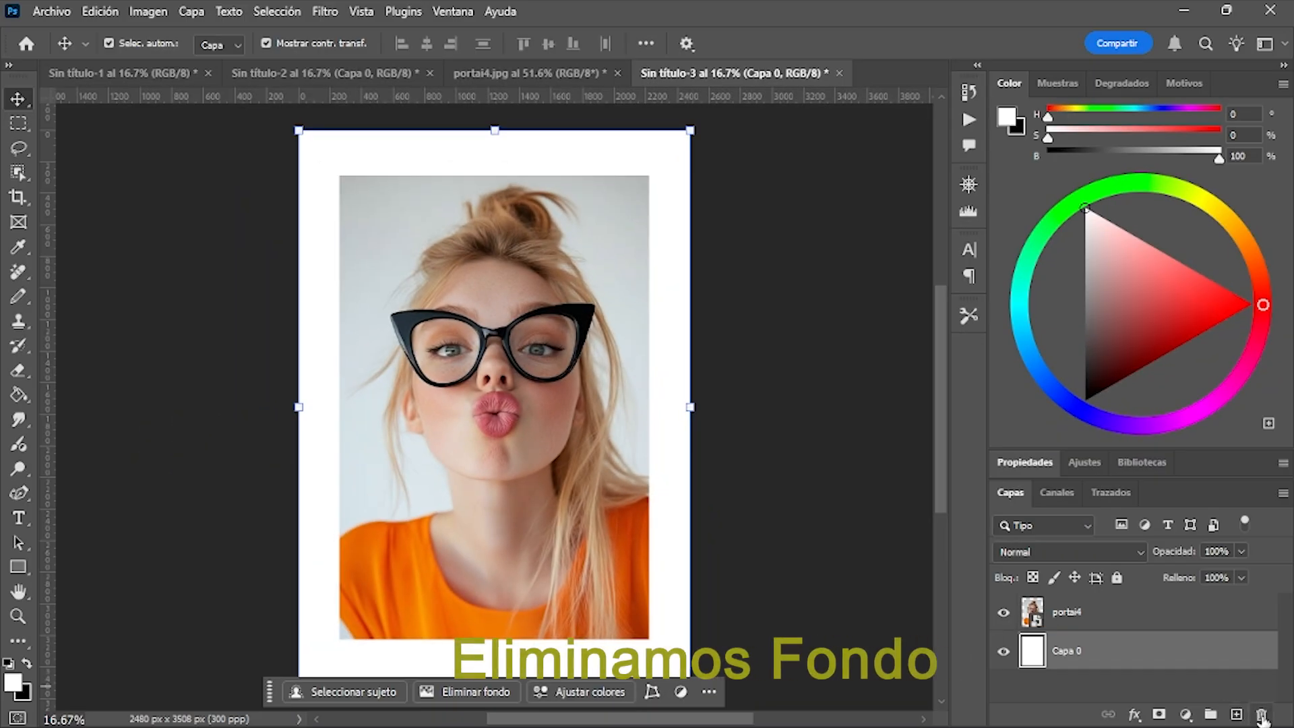
Step: Delete the Capa 0 background layer and fill a new layer with near-white (S 2, B 99) using the Paint Bucket
click(1260, 715)
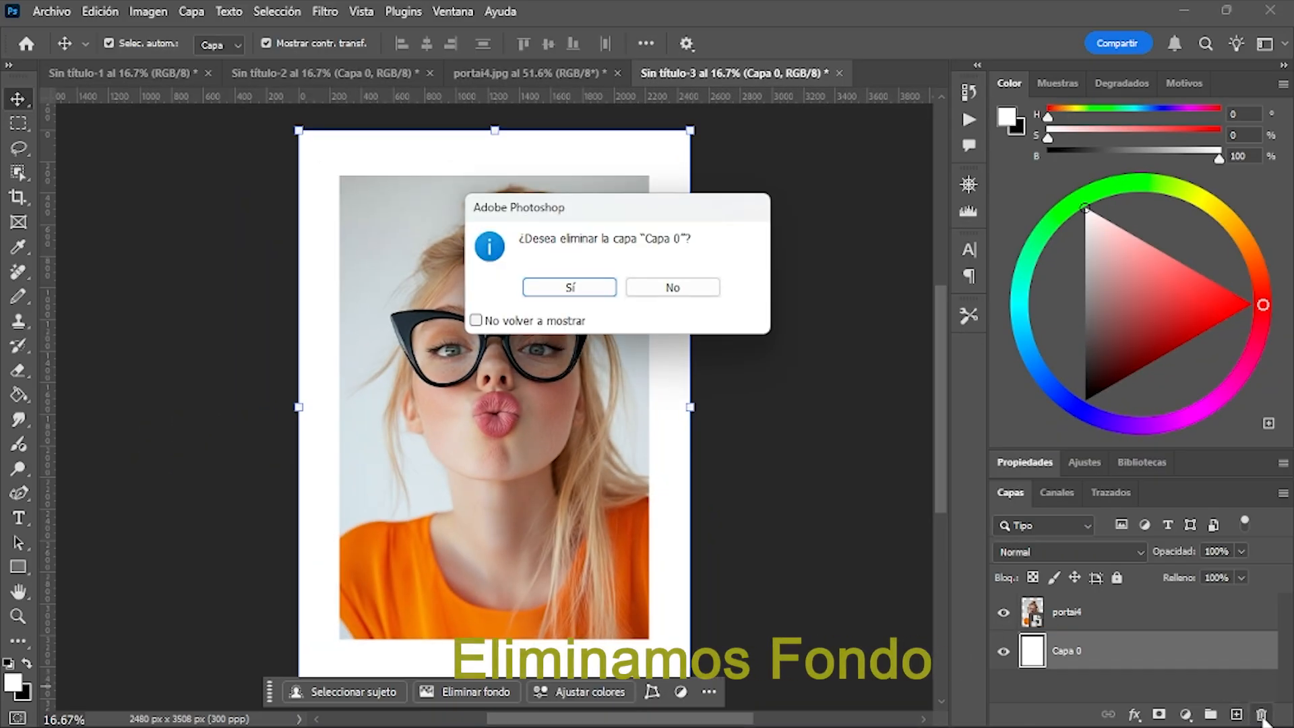
click(571, 288)
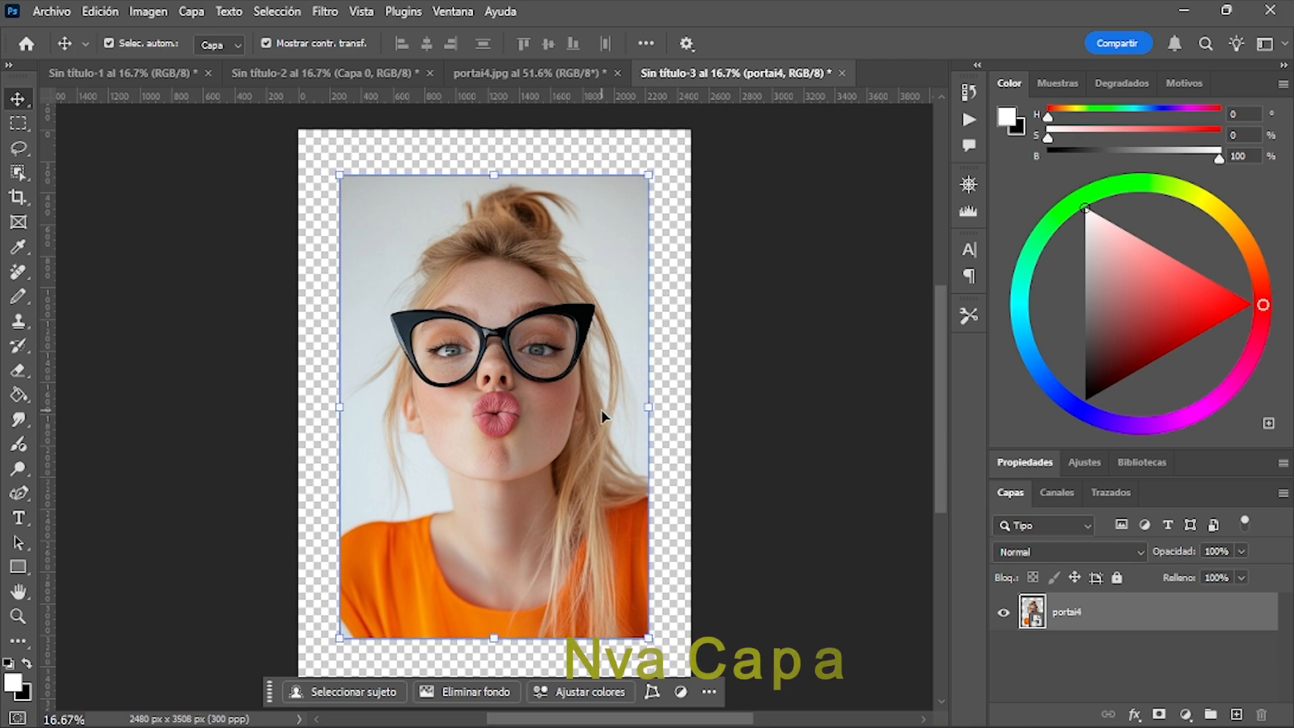
key(ctrl+shift+alt+n)
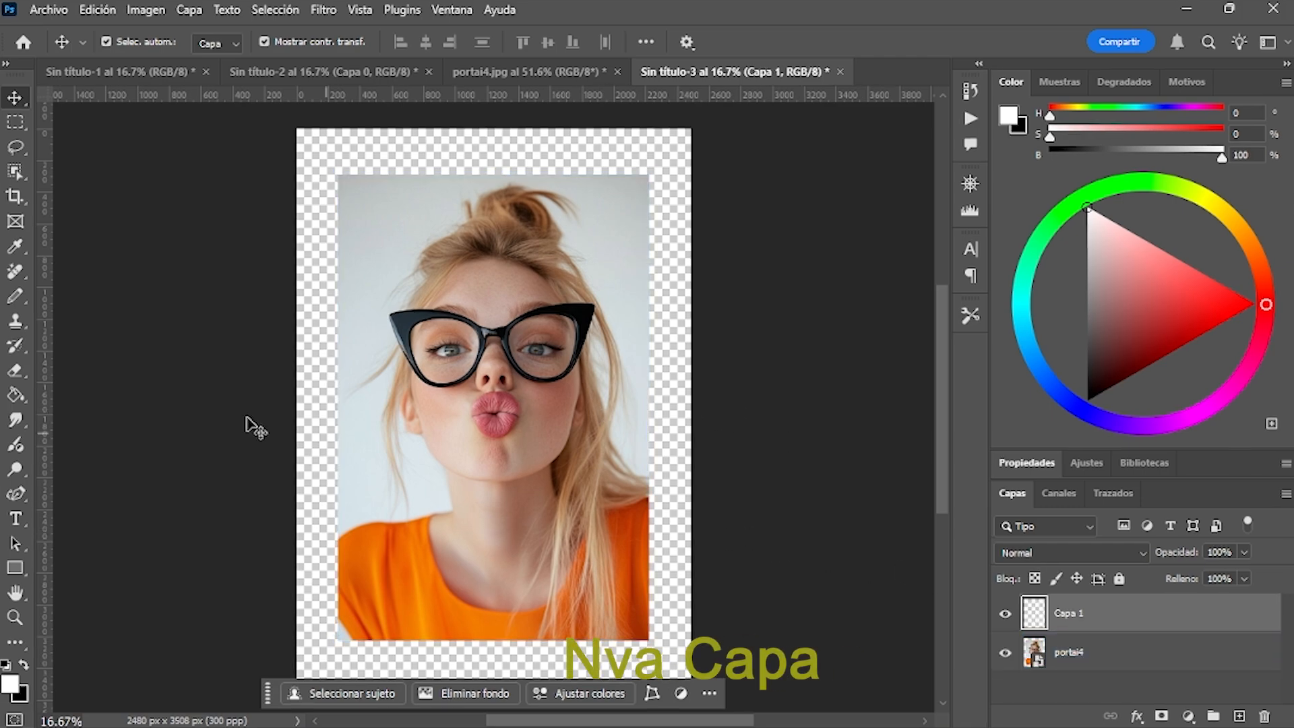
click(17, 401)
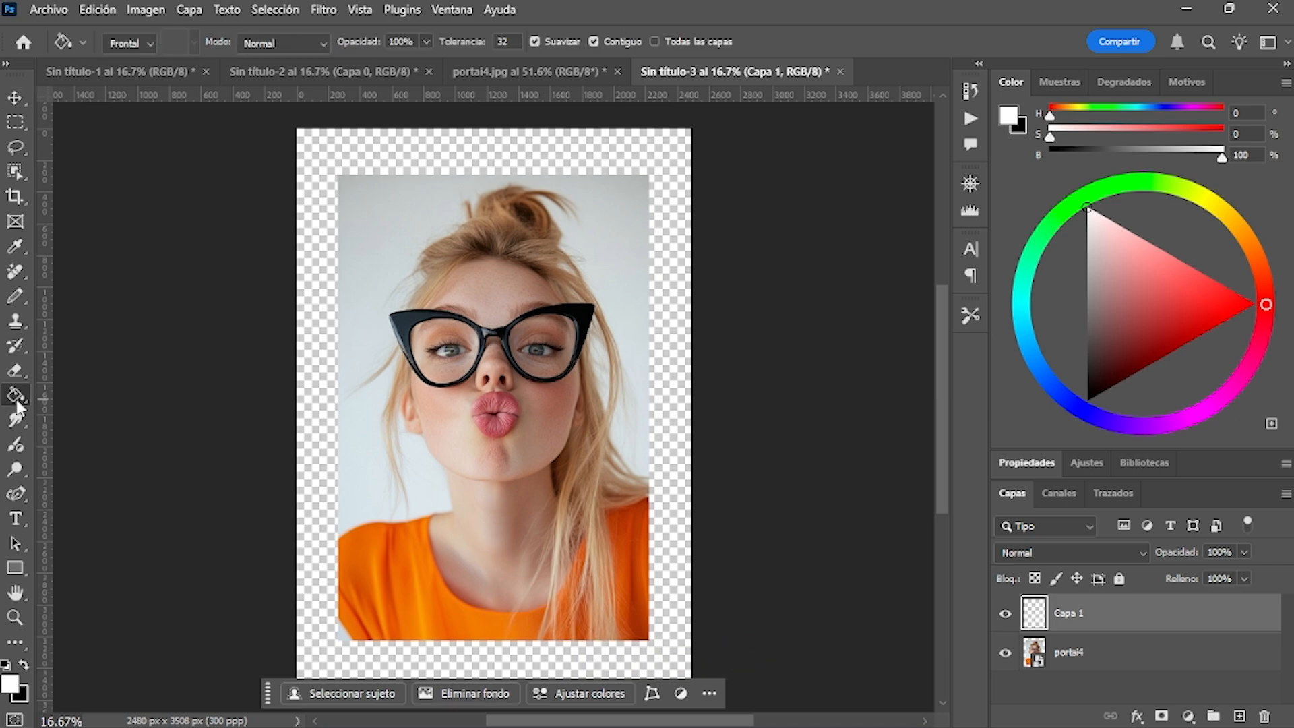
click(1090, 211)
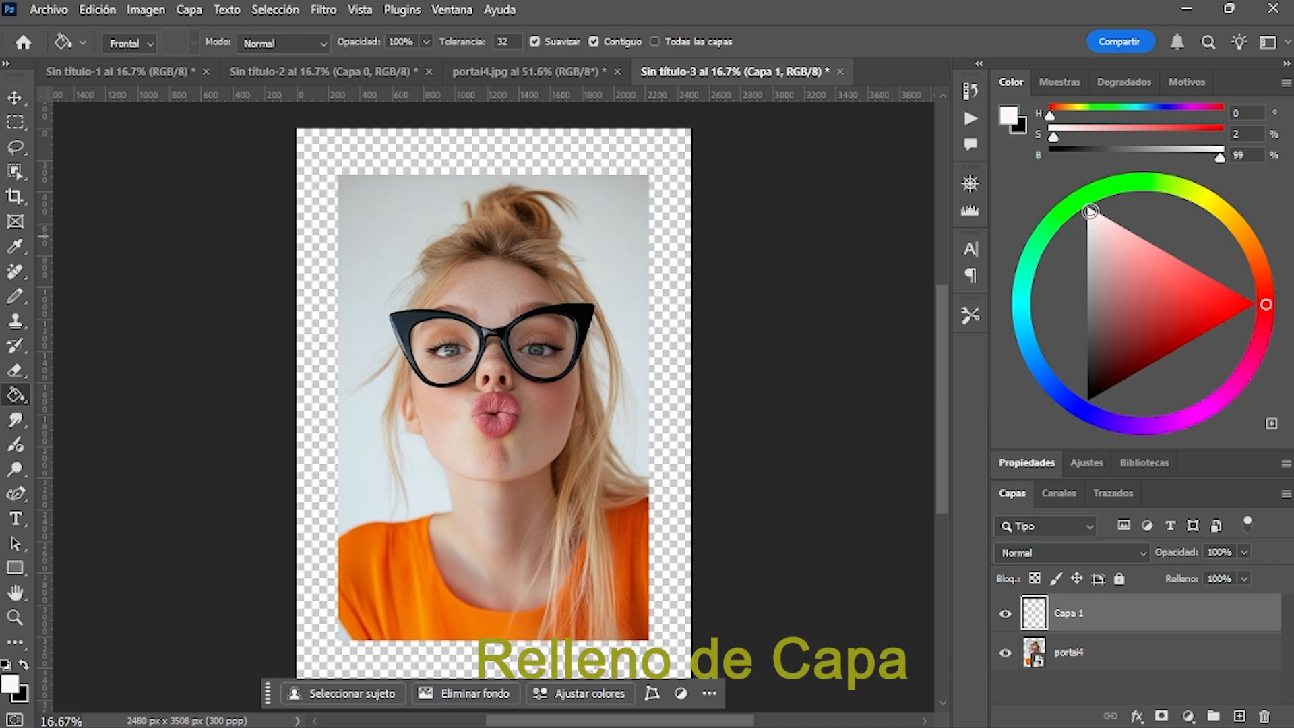
click(652, 370)
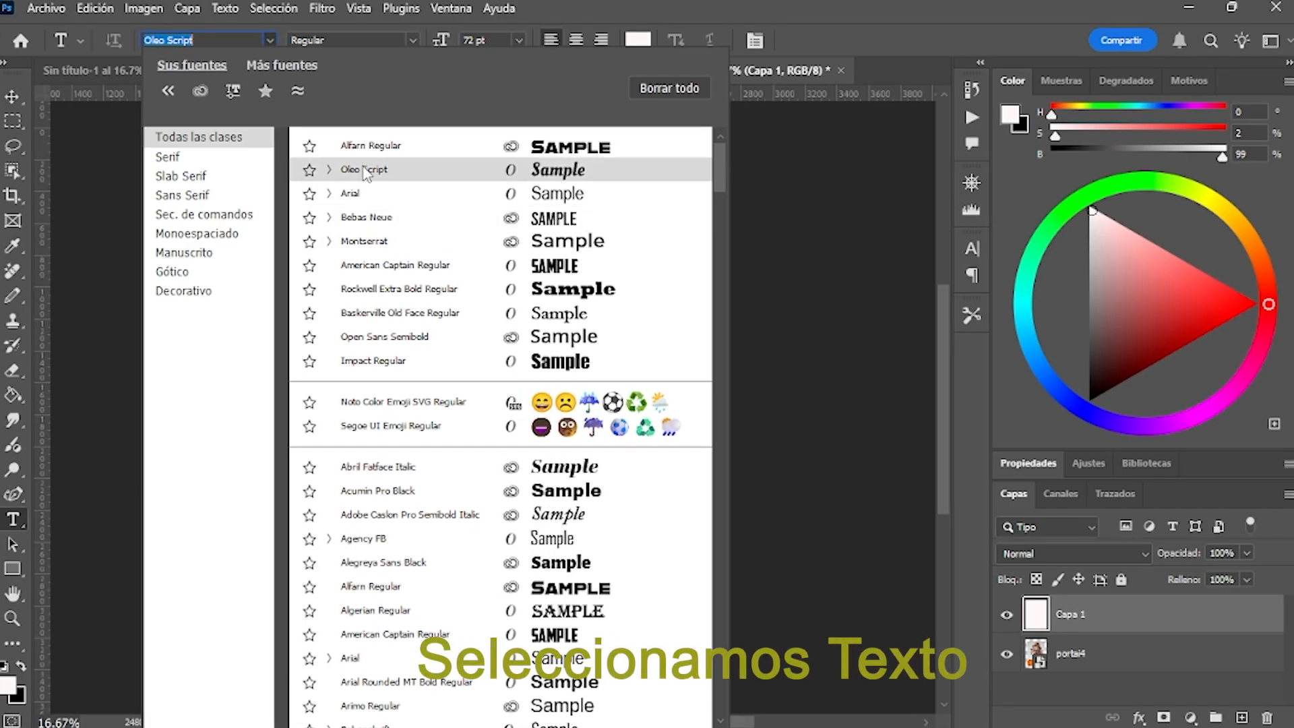
Step: Create a text layer with the single letter N in American Captain Regular at 72 pt
click(409, 267)
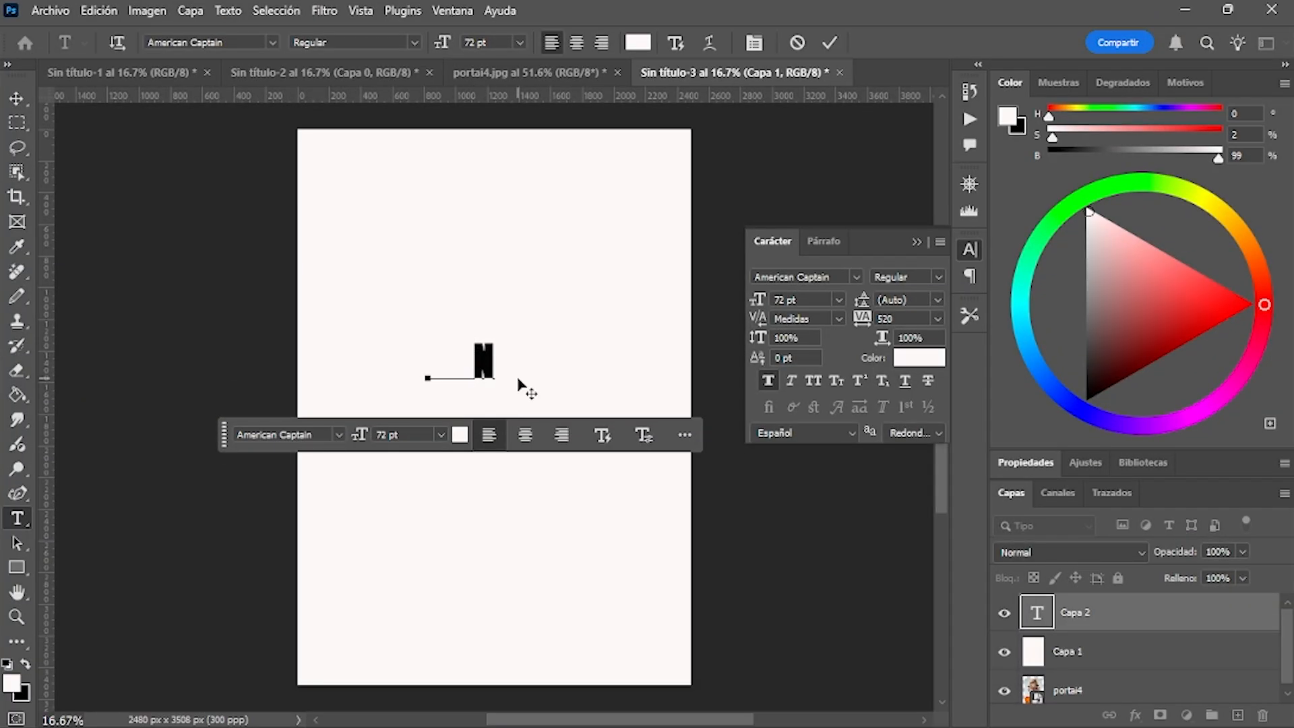
key(BackSpace)
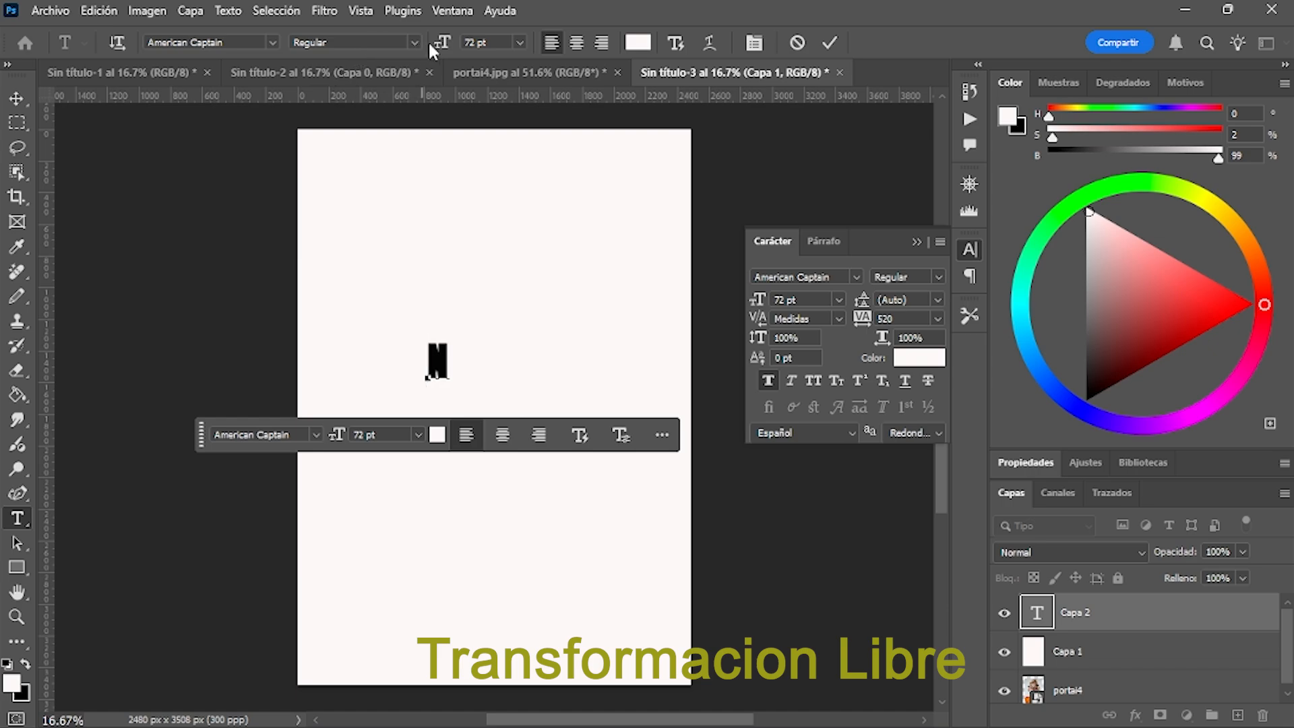
Step: Enlarge the letter N with Free Transform to about 848 pt so it fills the middle of the page
click(98, 11)
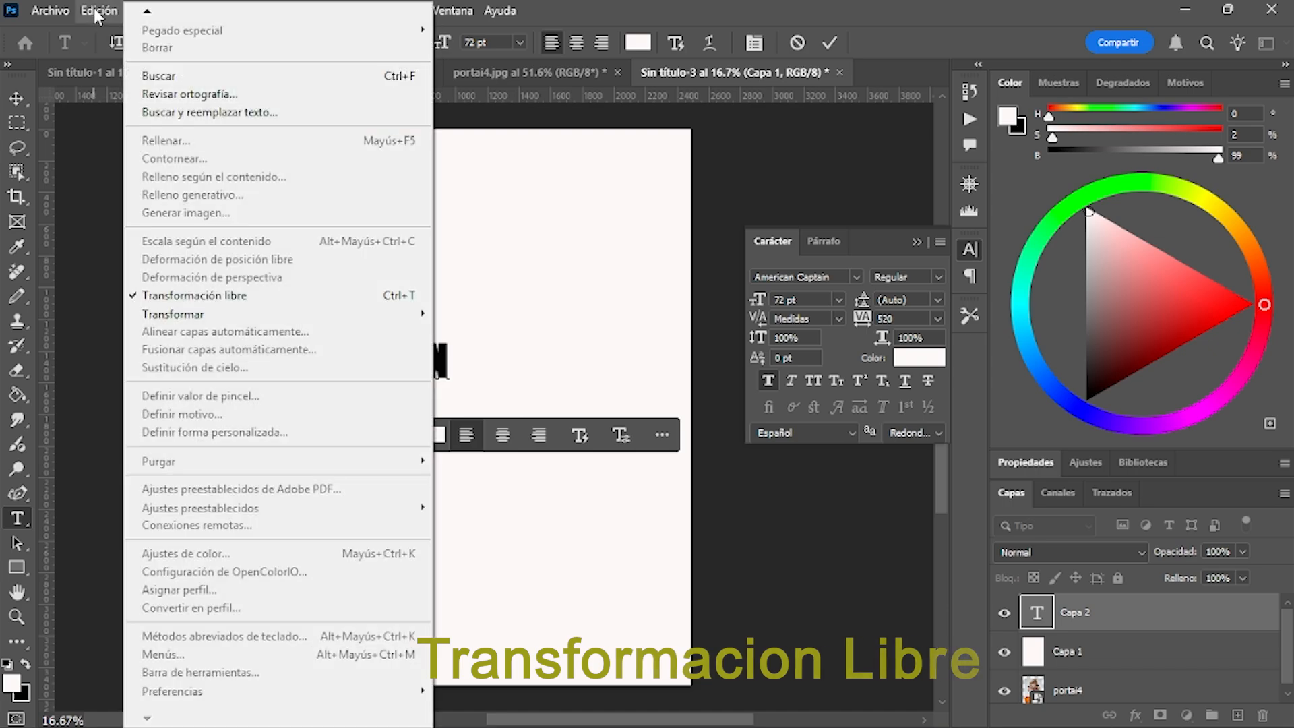
click(222, 296)
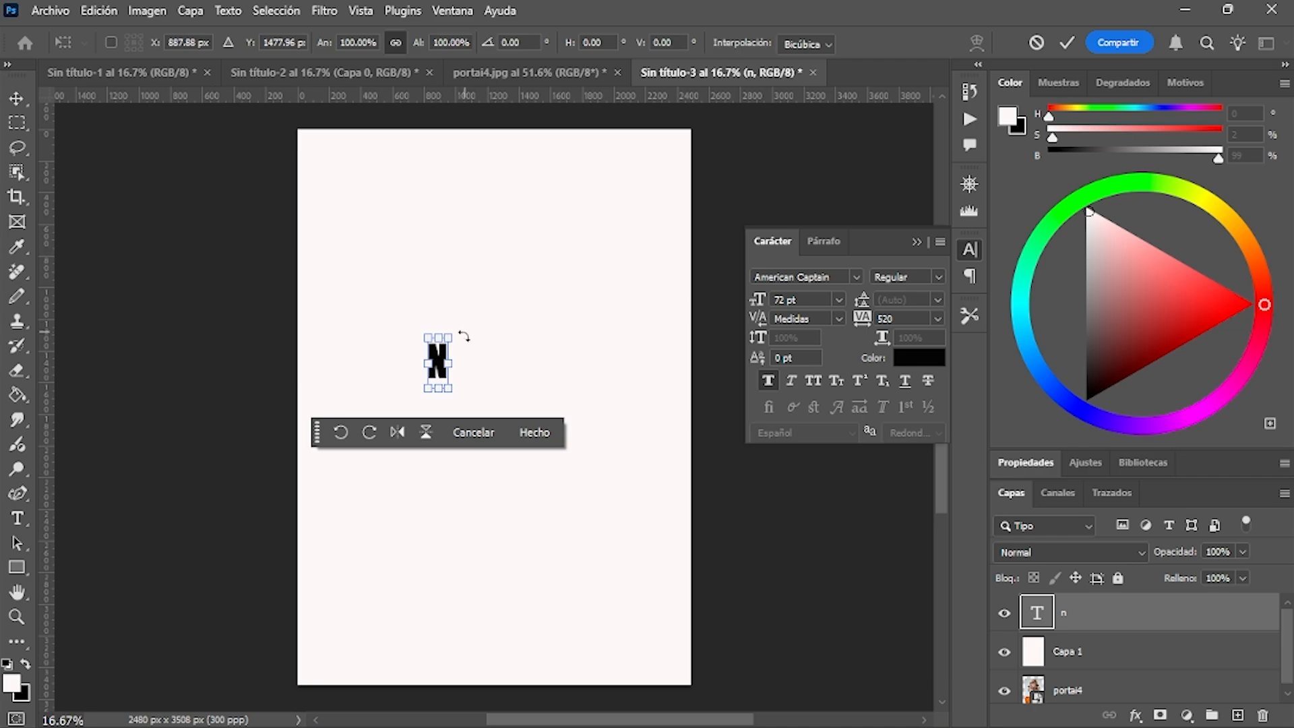
drag(448, 337, 594, 251)
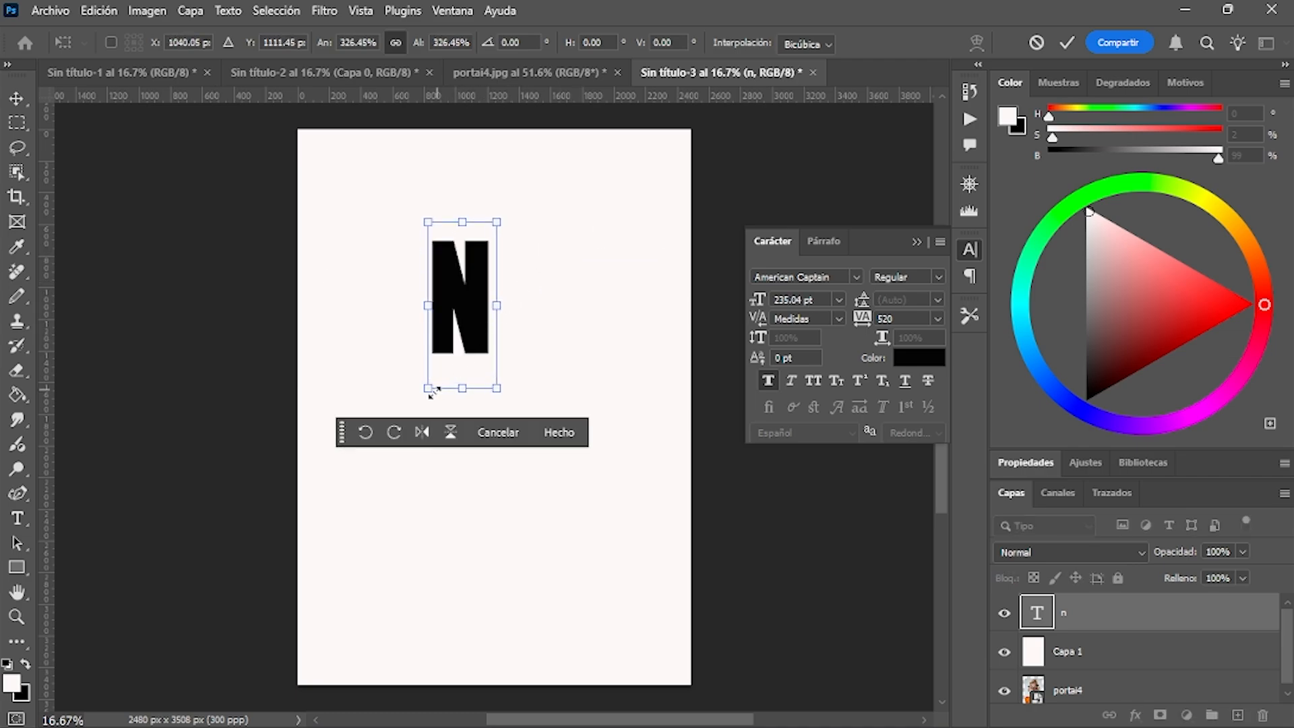
drag(426, 388, 386, 604)
key(Return)
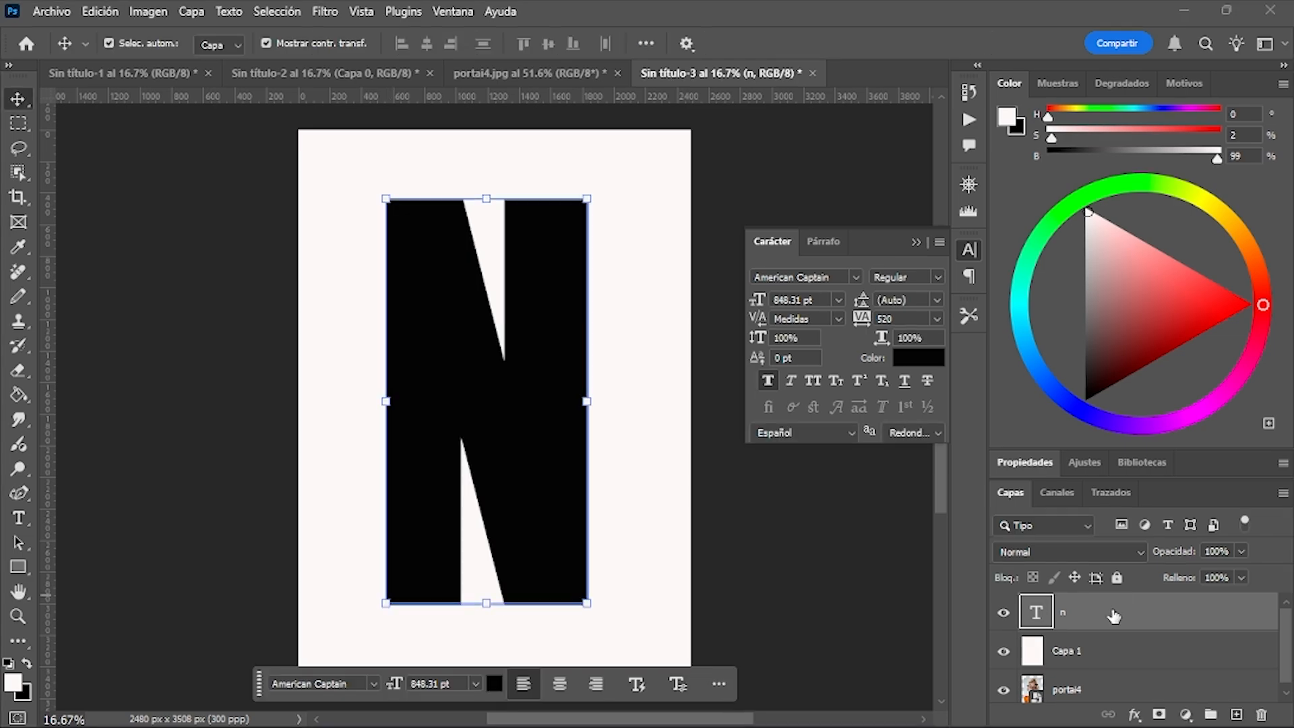
Step: Add an orange outside stroke to the letter N layer, 21 px wide with 97% opacity
double_click(1114, 615)
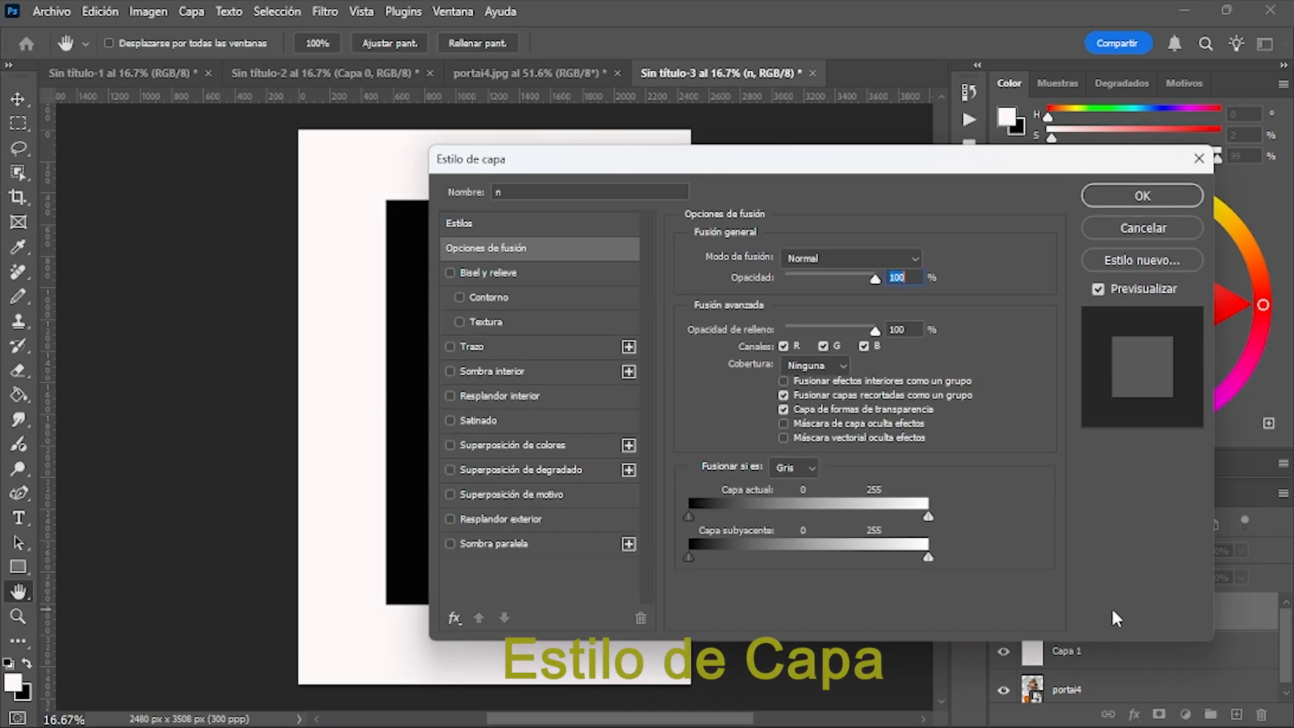
click(539, 346)
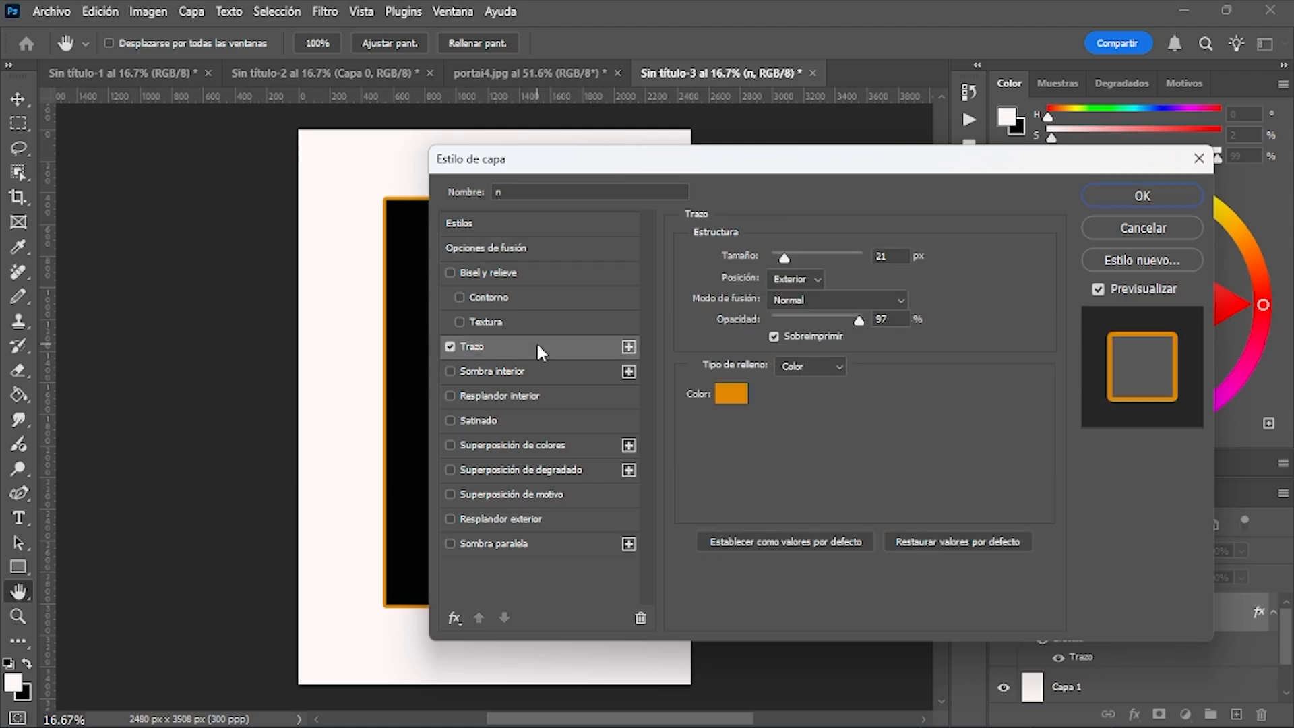
click(734, 395)
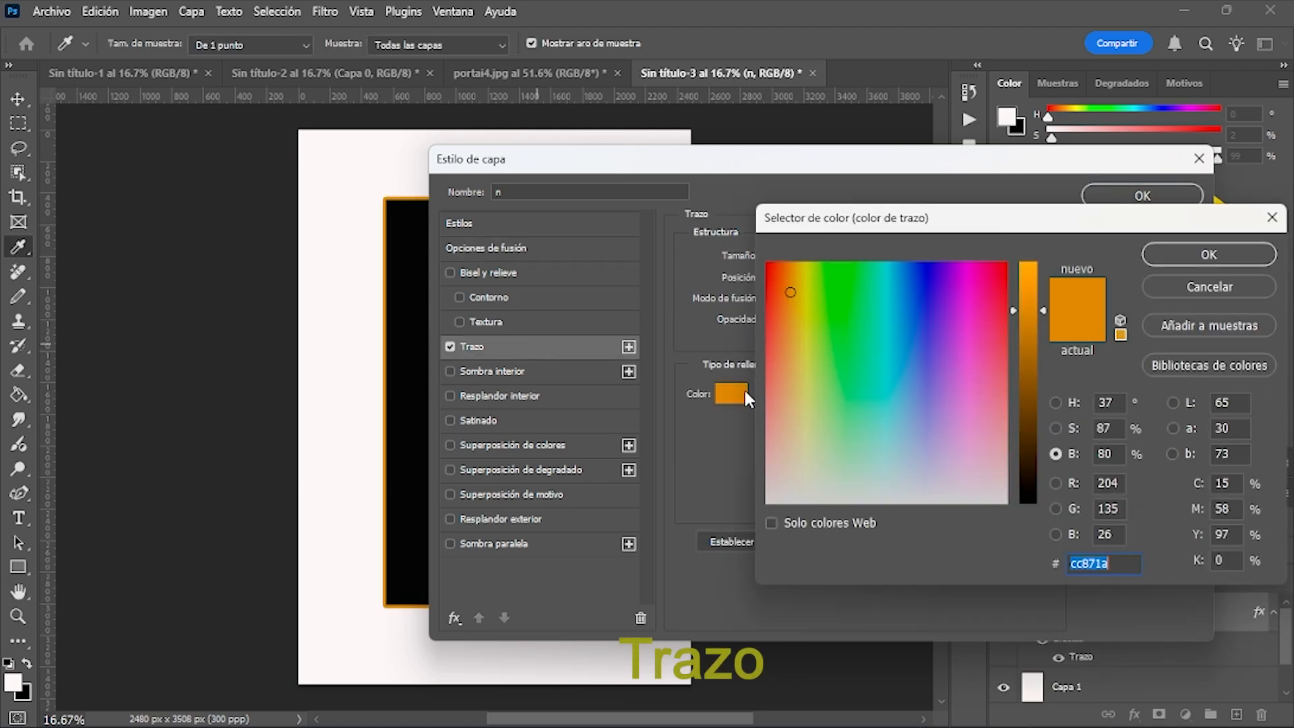
click(788, 287)
key(Return)
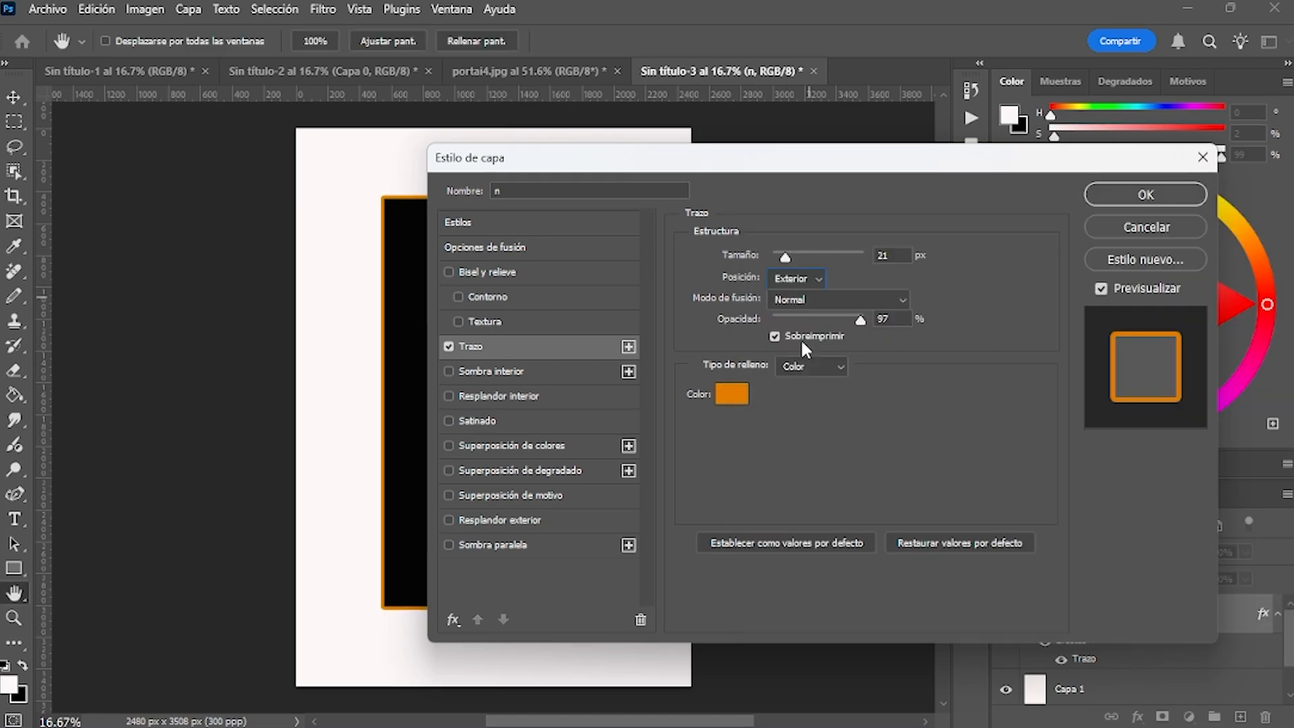
Step: Add a Multiply drop shadow to the letter: opacity 38%, angle 132°, distance 63 px, spread 21%, size 10 px
click(526, 544)
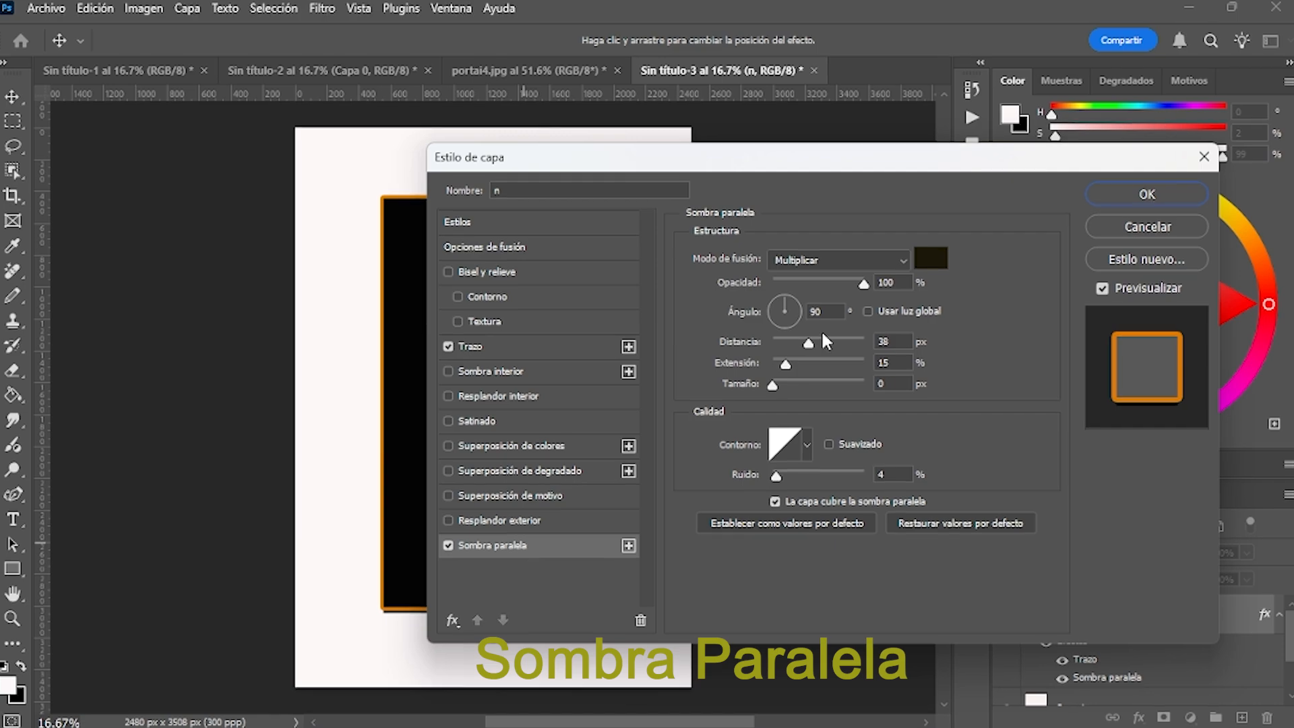
click(887, 263)
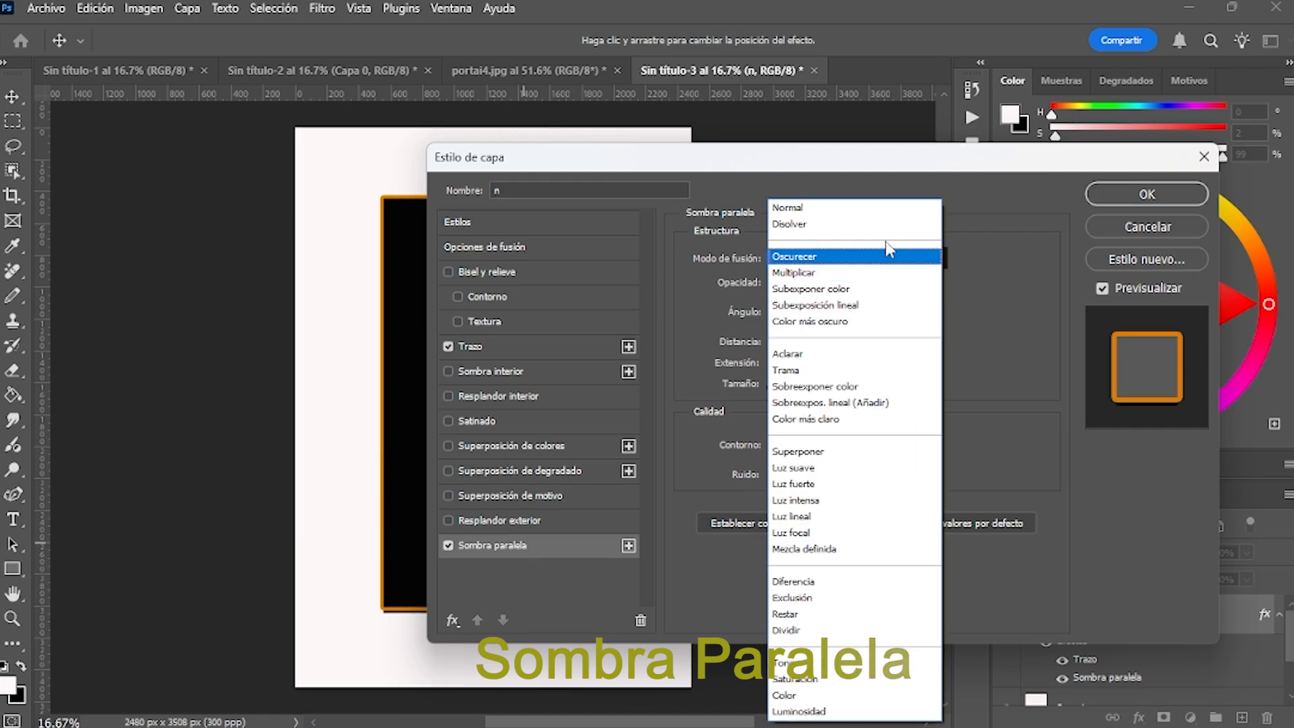
click(858, 274)
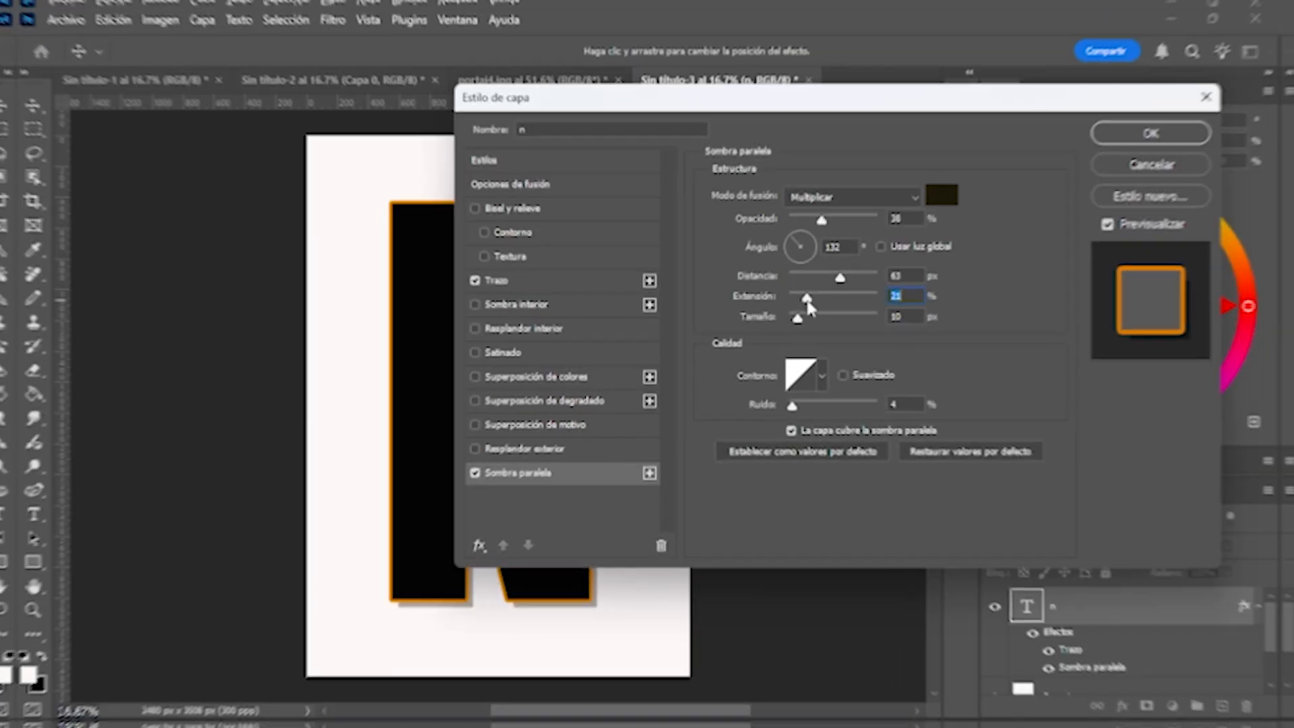
drag(805, 305, 814, 305)
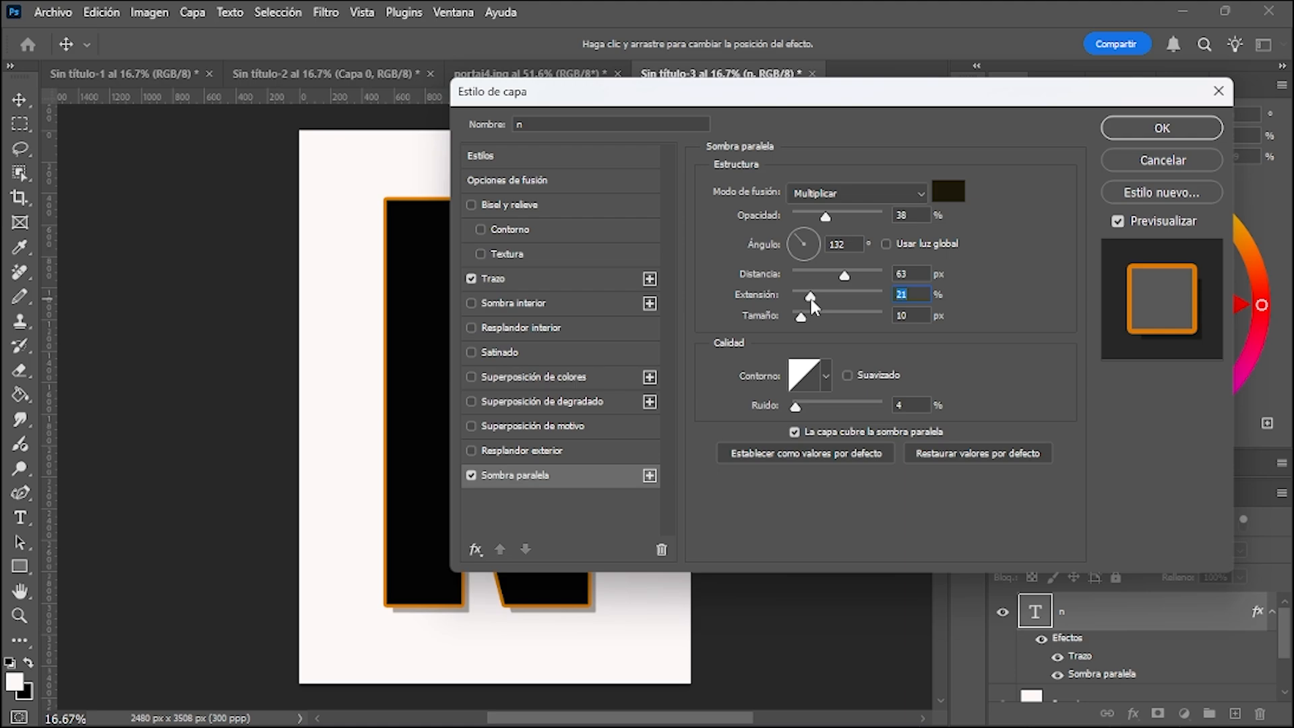
click(1116, 132)
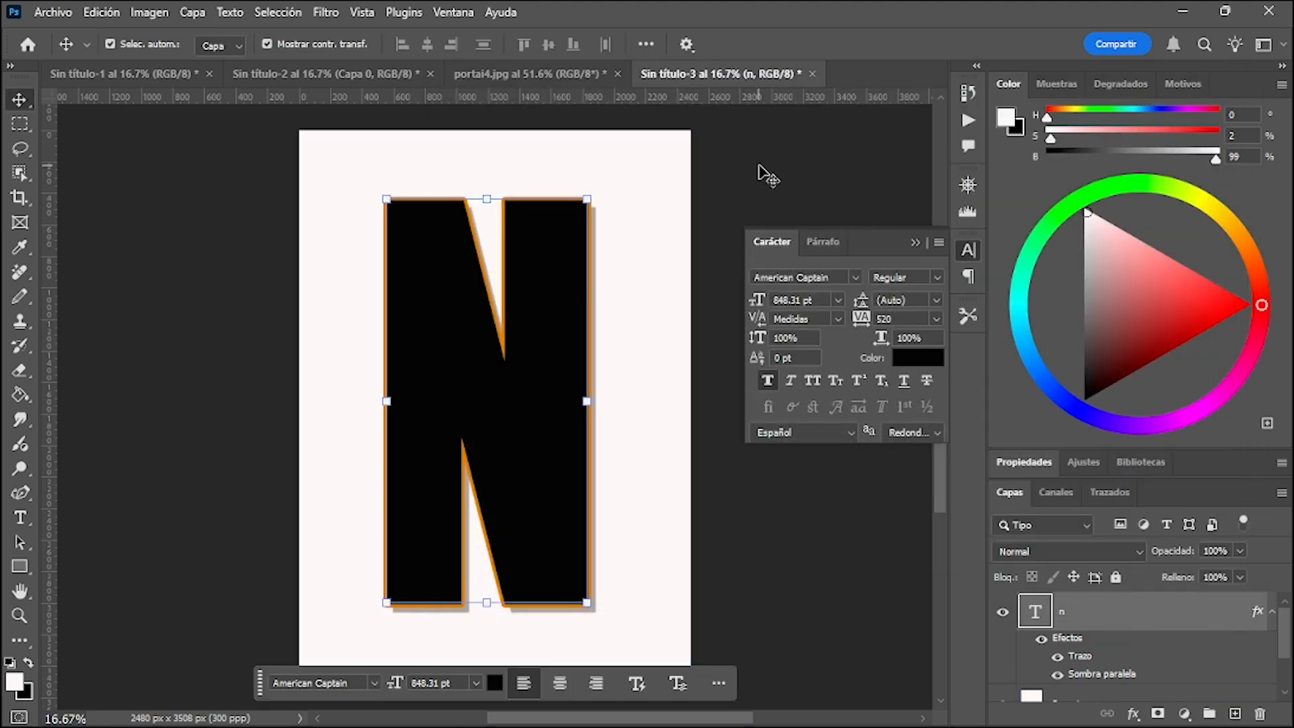
Step: Move the portai4 layer above the letter N layer and clip it to the letter
click(1095, 674)
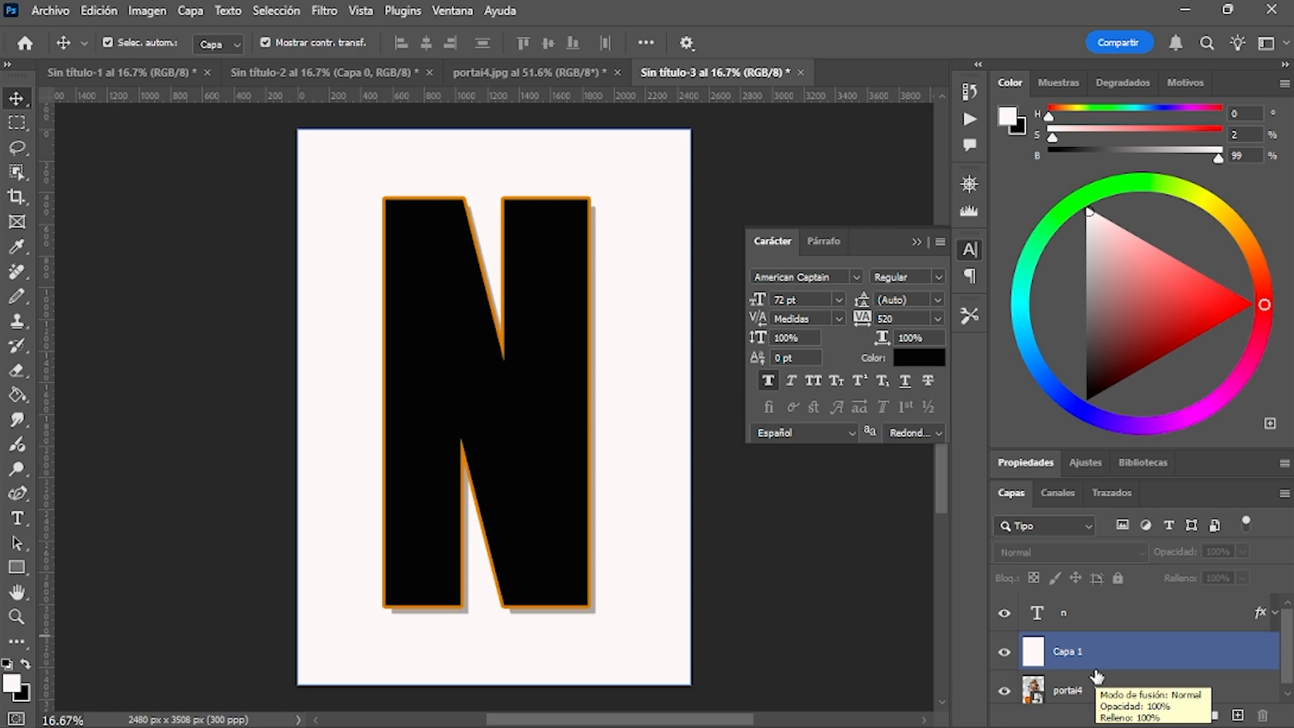
click(1078, 689)
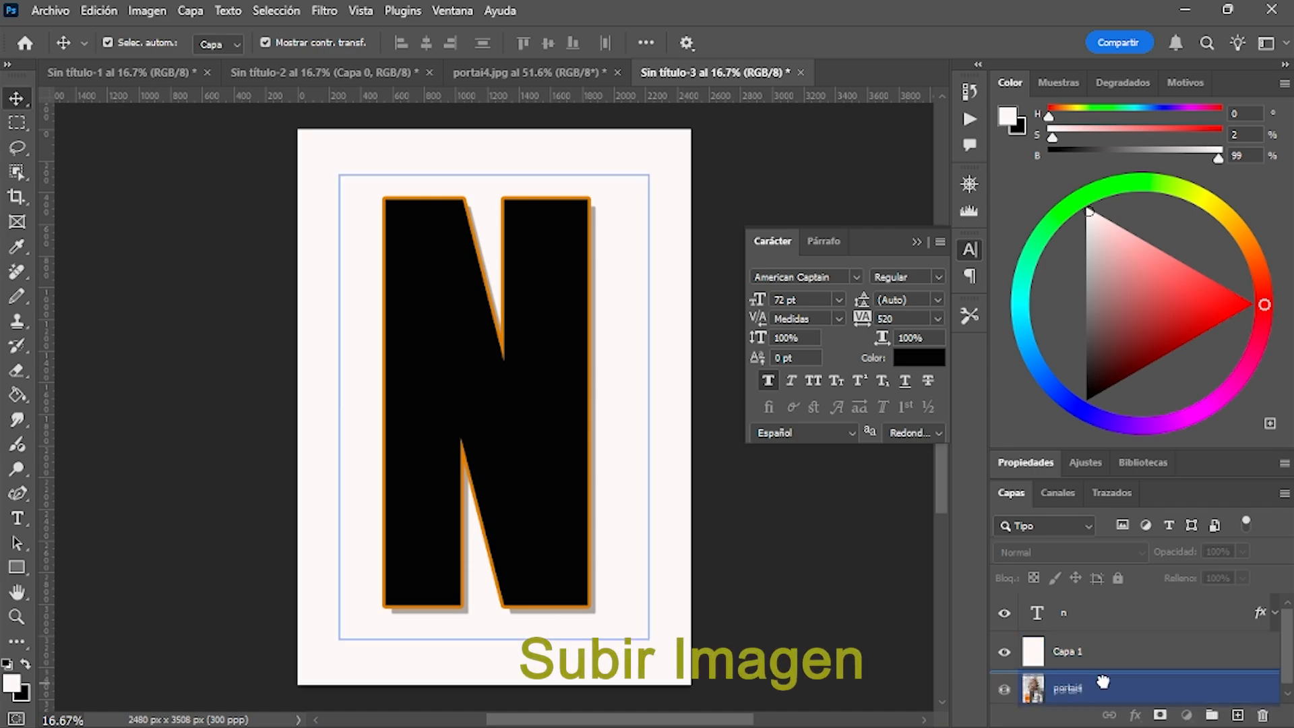
drag(1078, 689, 1104, 607)
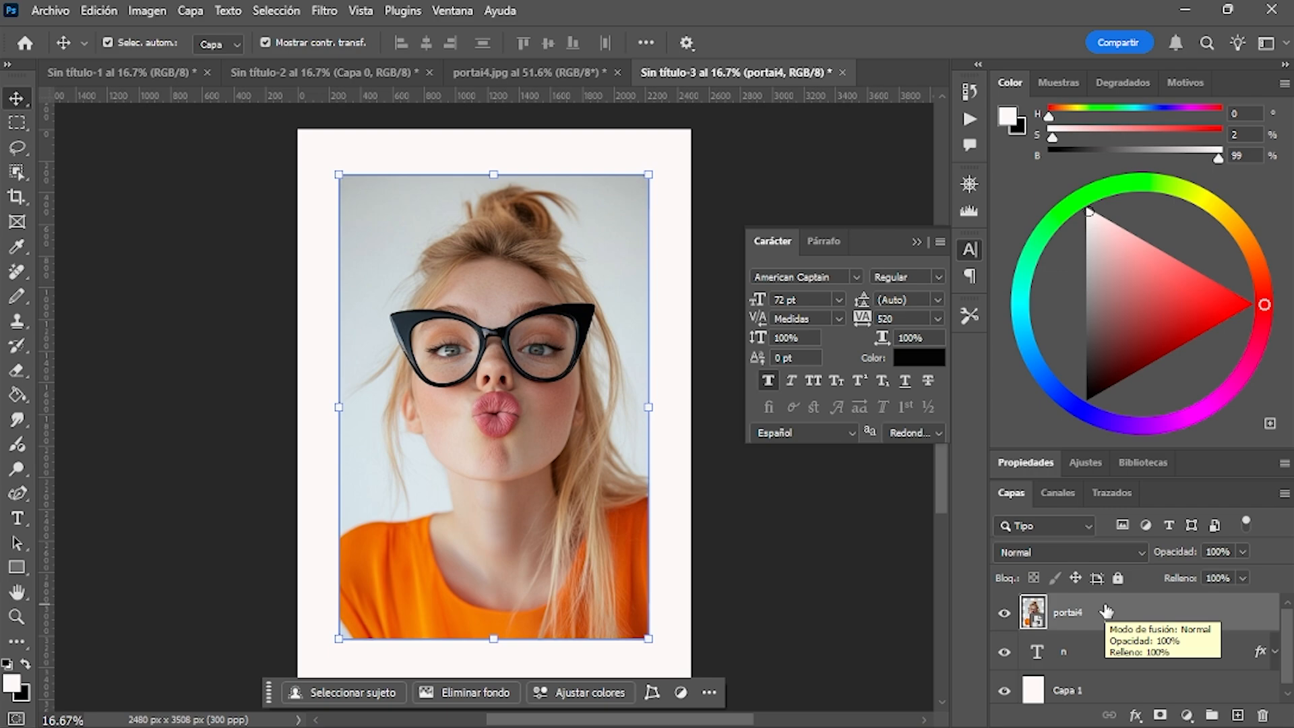
alt+click(1060, 589)
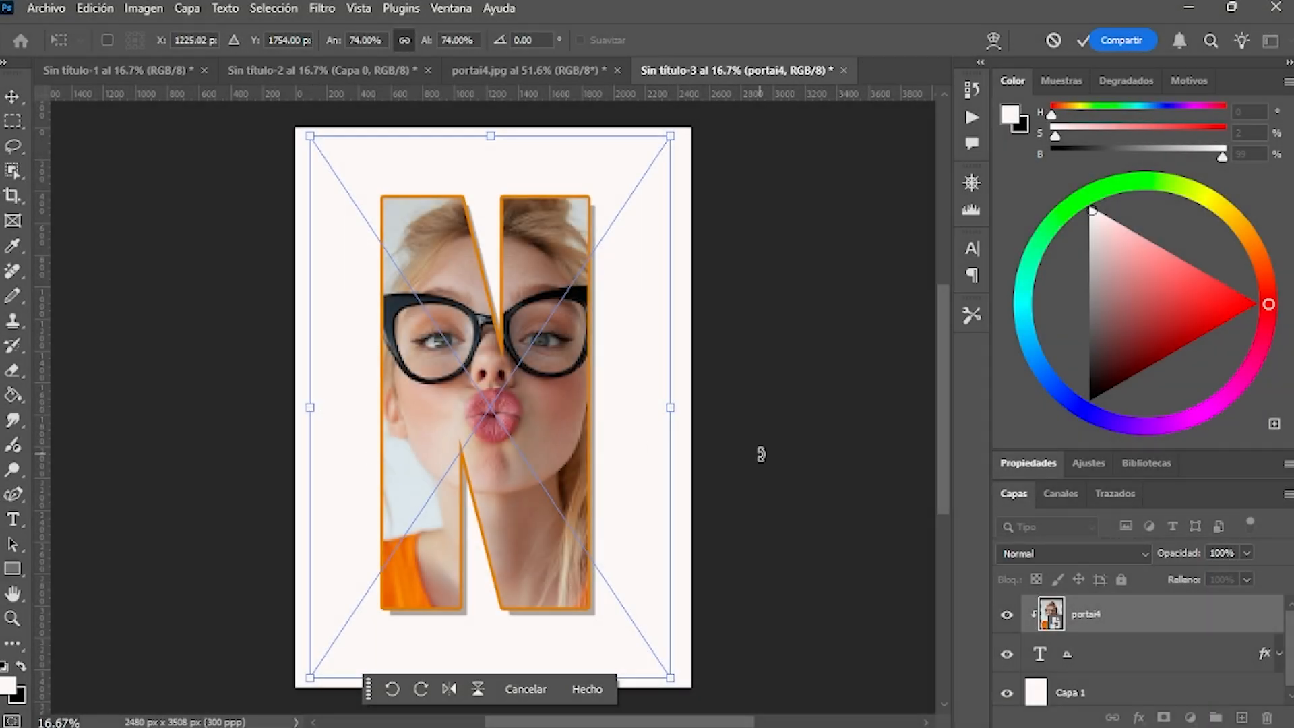
Step: Scale the clipped portrait to 74% and duplicate its layer
key(Return)
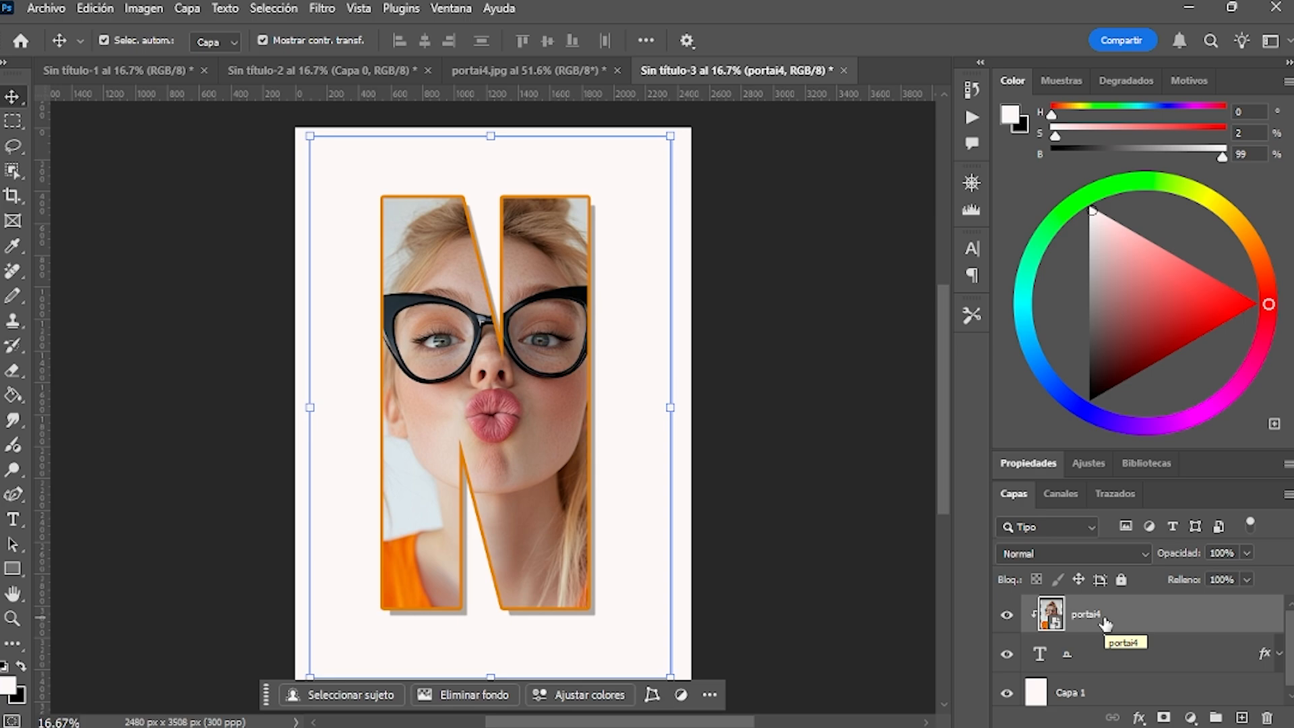
key(ctrl+j)
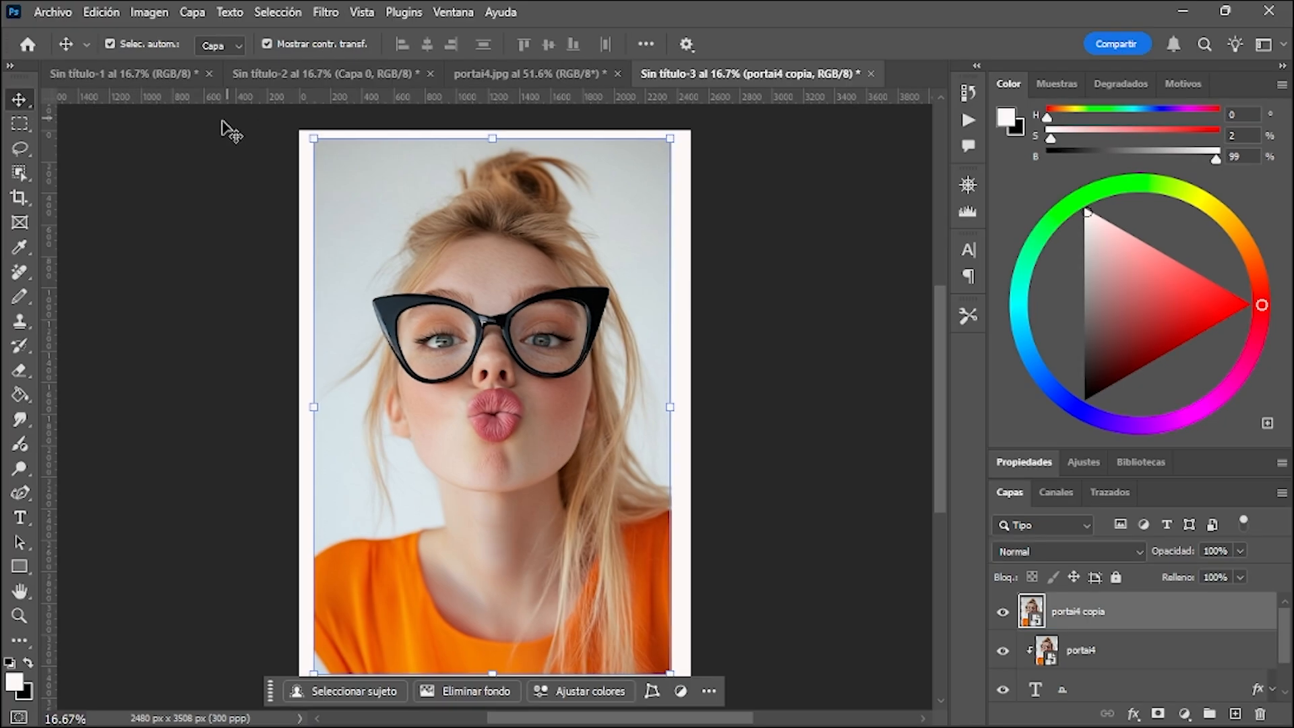
Step: Select the woman on the portai4 copia layer and add a layer mask that hides the photo background
click(23, 124)
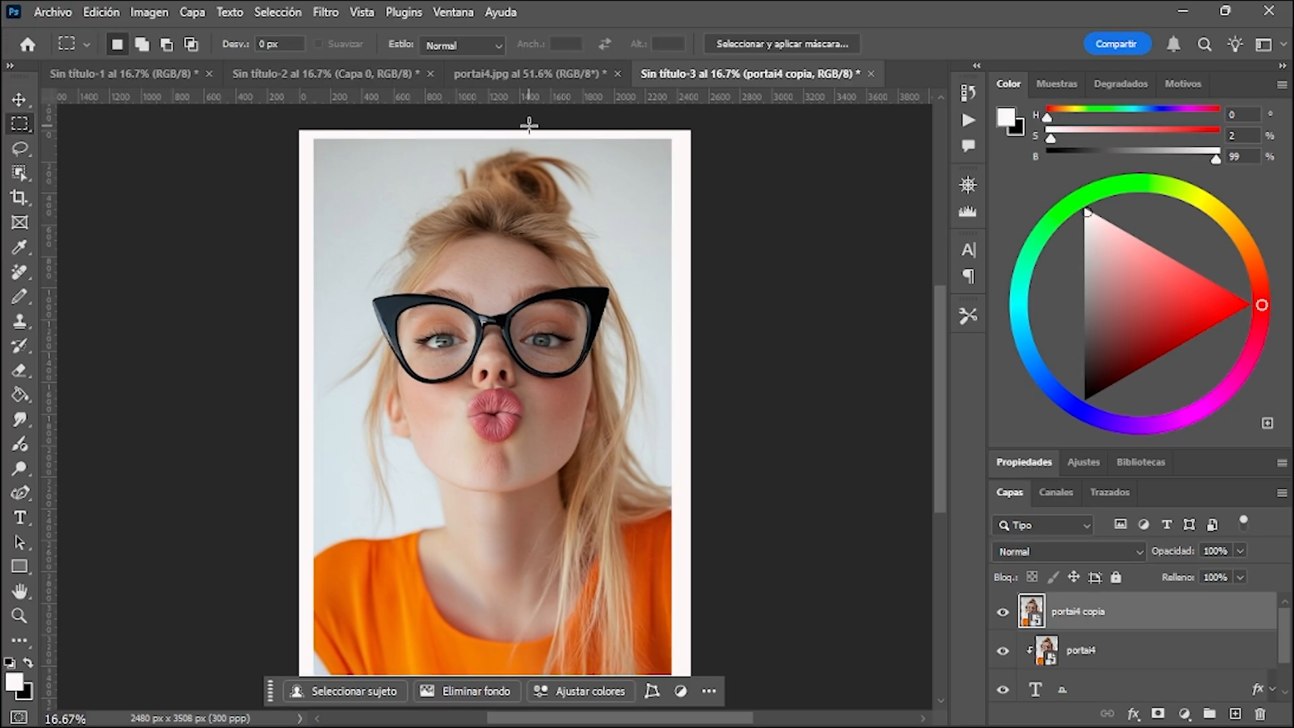
click(288, 18)
click(363, 284)
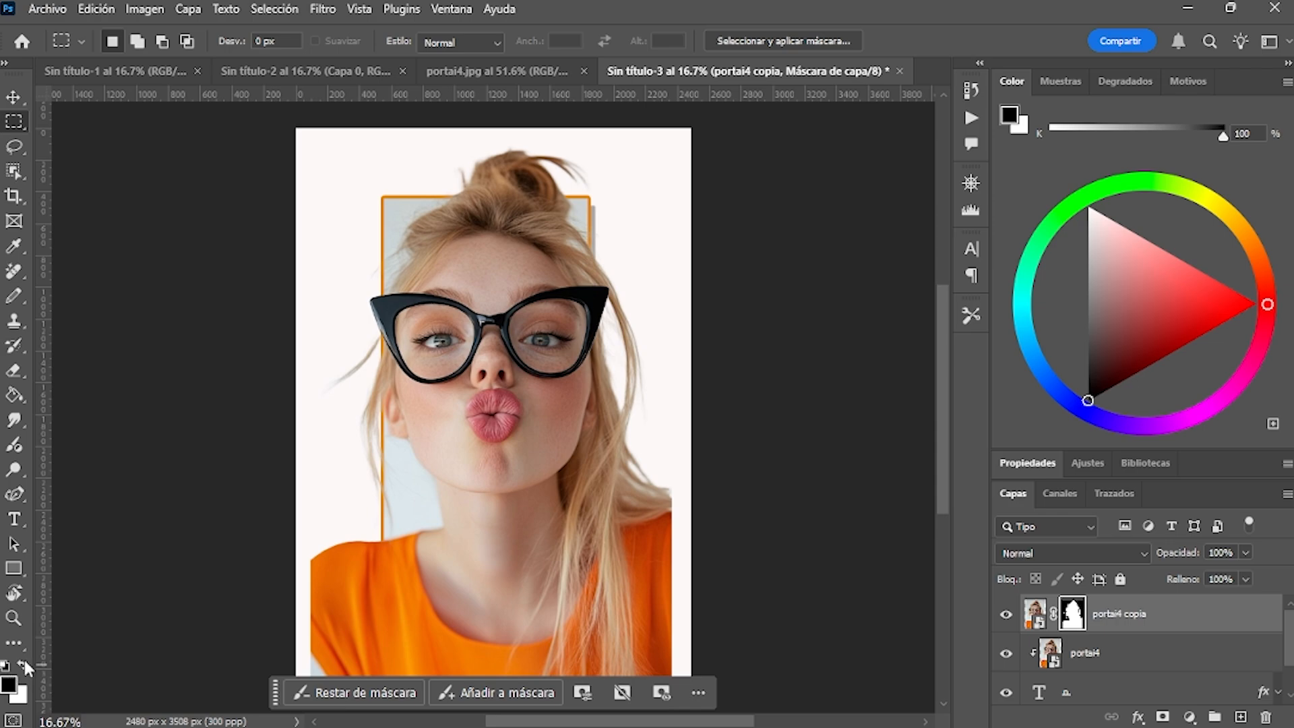
Step: Paint black on the portai4 copia mask with a Pencil about 341 px wide, hiding hair and body outside the letter but keeping the glasses
click(24, 660)
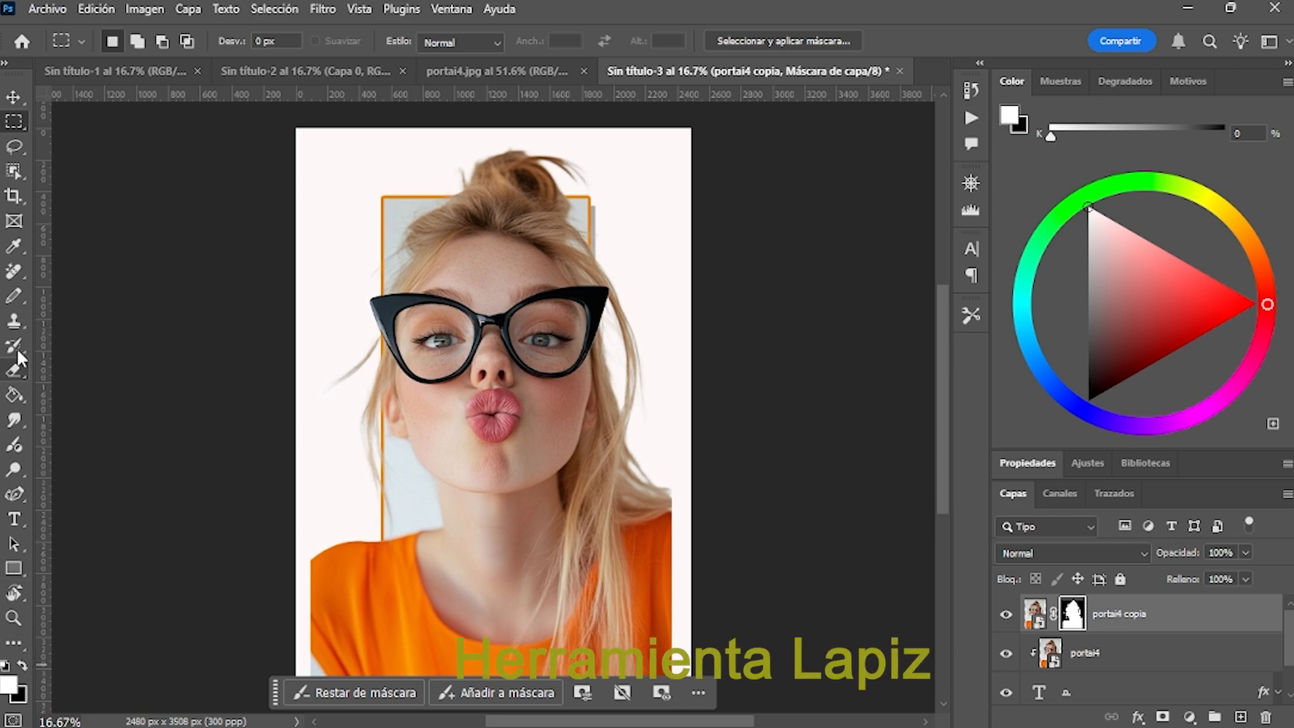
click(15, 296)
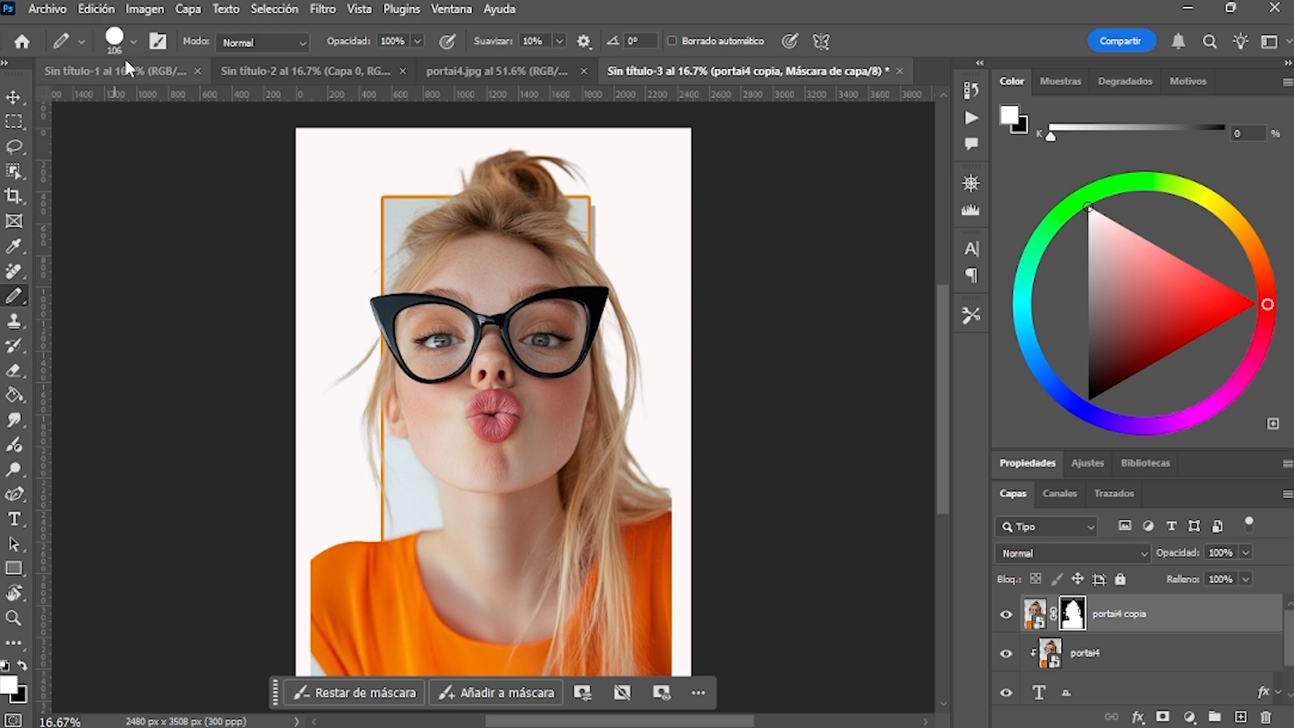
click(128, 39)
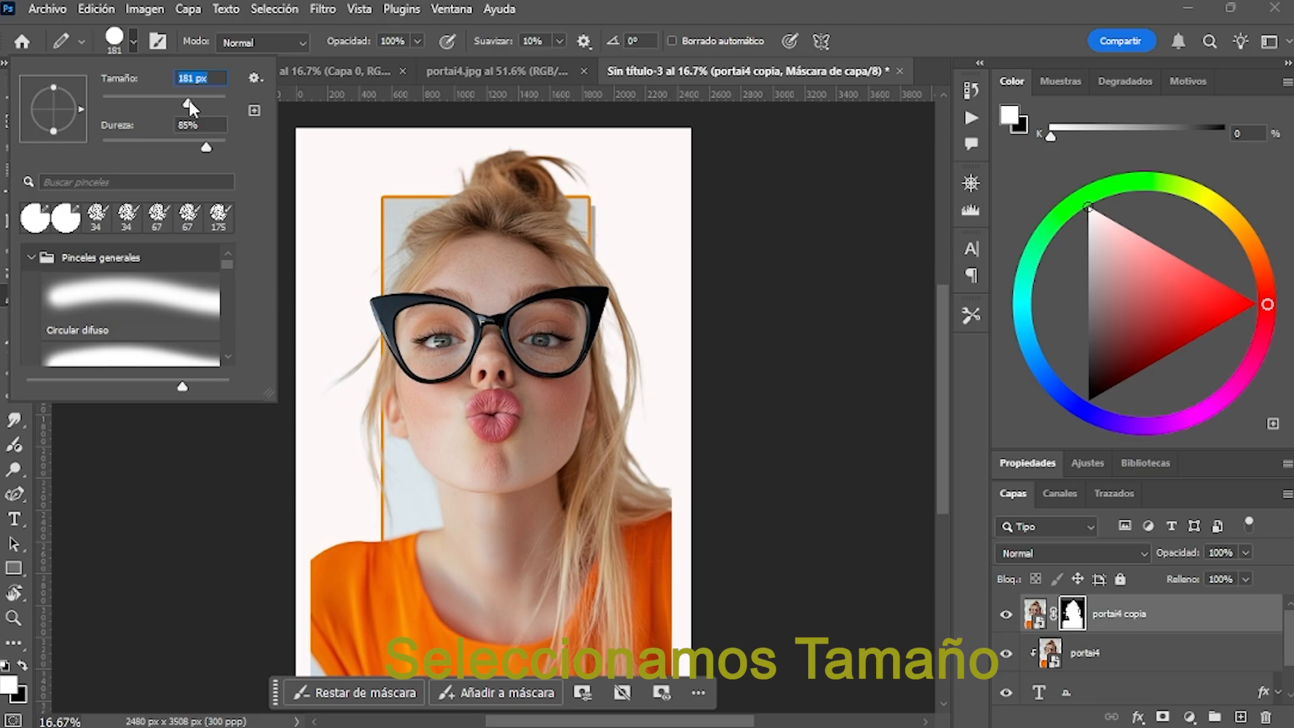
drag(188, 100, 203, 102)
click(340, 550)
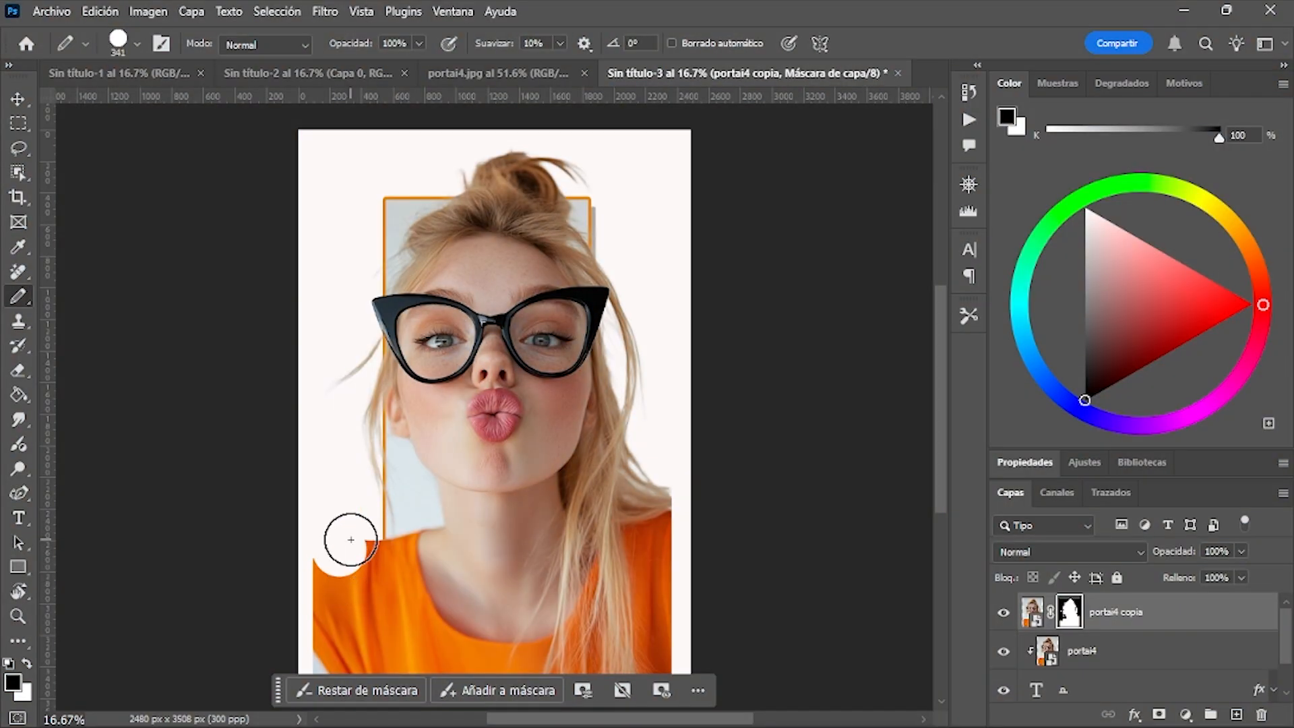
mouse_move(365, 541)
mouse_down()
mouse_move(346, 617)
mouse_move(339, 558)
mouse_move(316, 623)
mouse_move(327, 650)
mouse_move(405, 645)
mouse_move(388, 653)
mouse_move(408, 665)
mouse_move(500, 650)
mouse_move(467, 641)
mouse_move(494, 624)
mouse_move(503, 571)
mouse_move(463, 465)
mouse_move(456, 625)
mouse_move(587, 629)
mouse_move(526, 629)
mouse_move(533, 650)
mouse_move(517, 664)
mouse_move(667, 667)
mouse_move(681, 515)
mouse_up()
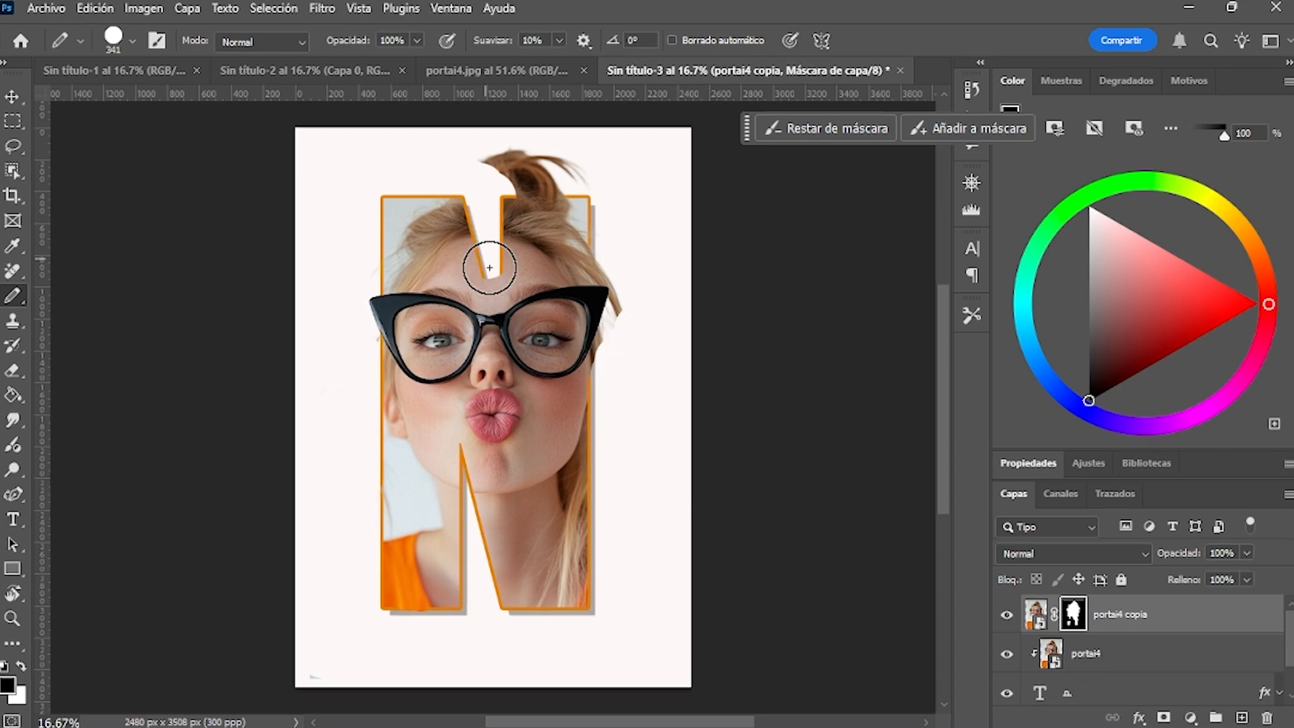
drag(479, 254, 492, 352)
mouse_move(501, 181)
mouse_down()
mouse_move(492, 165)
mouse_move(568, 179)
mouse_move(611, 207)
mouse_up()
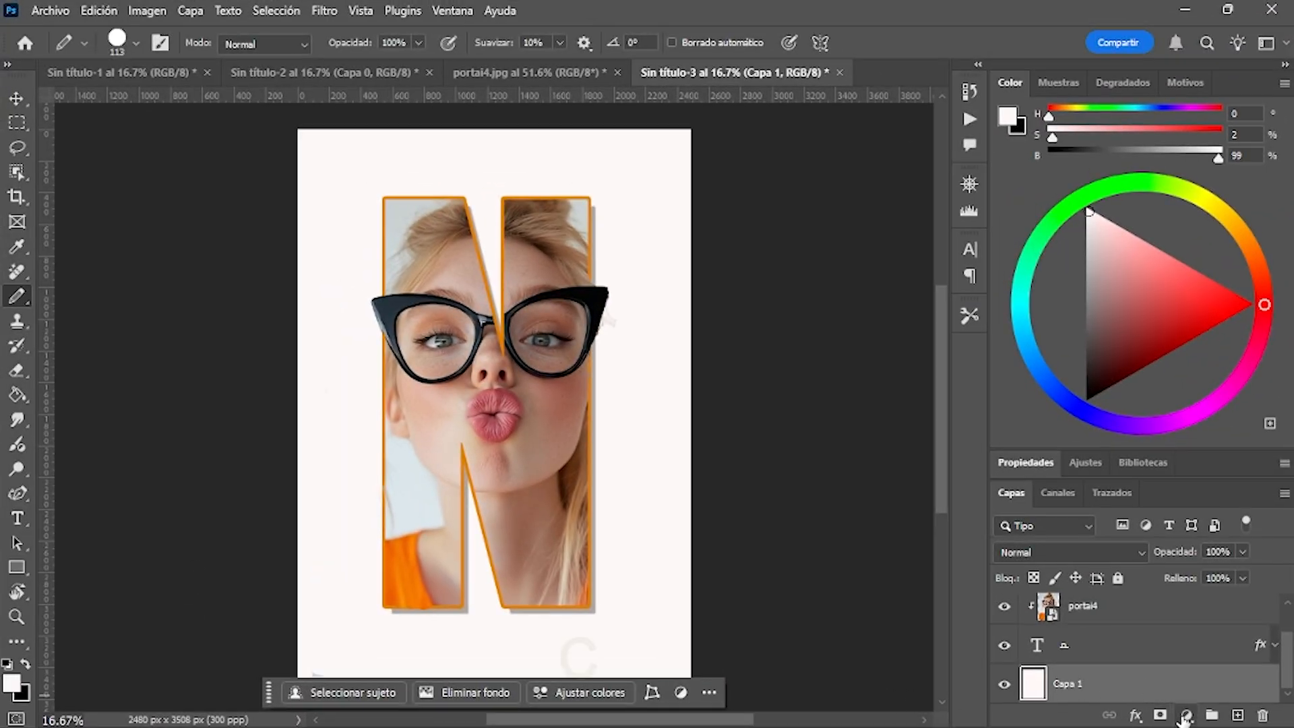
Step: Add a Radial gradient fill layer above the Capa 1 background, using an orange-to-coral preset from the Naranjas group
click(1188, 716)
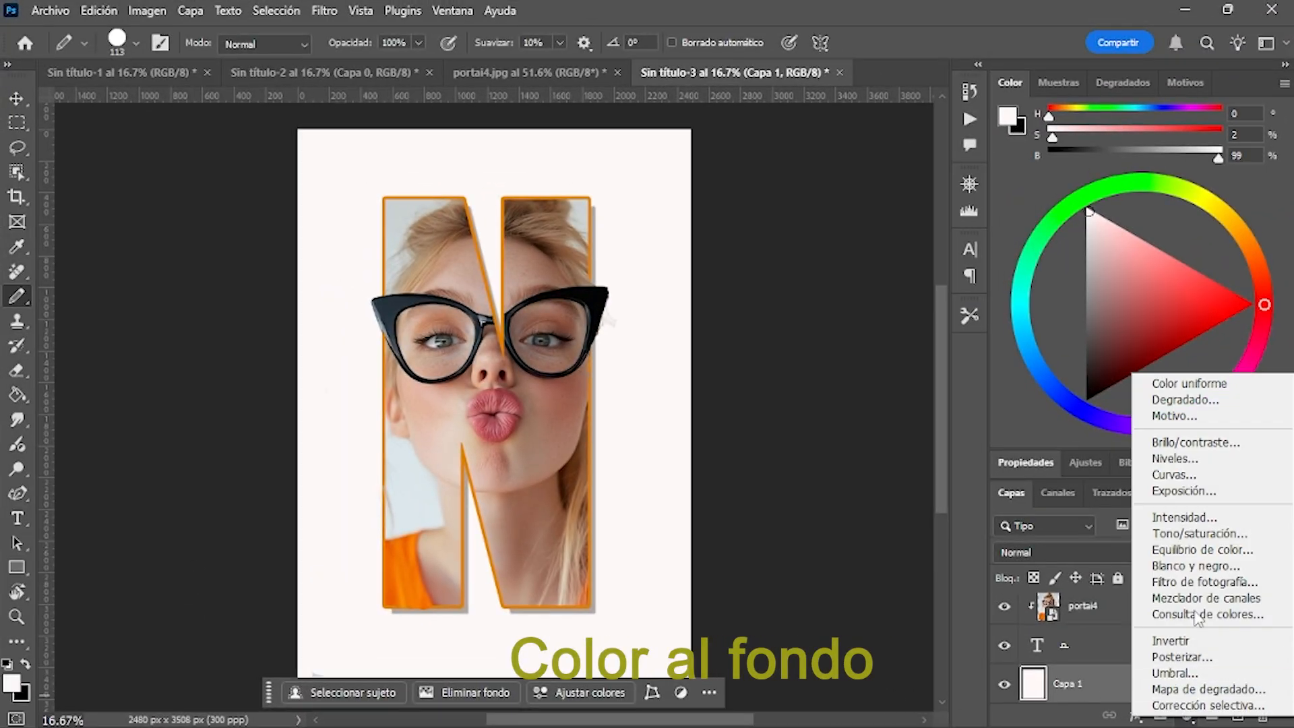
click(1187, 400)
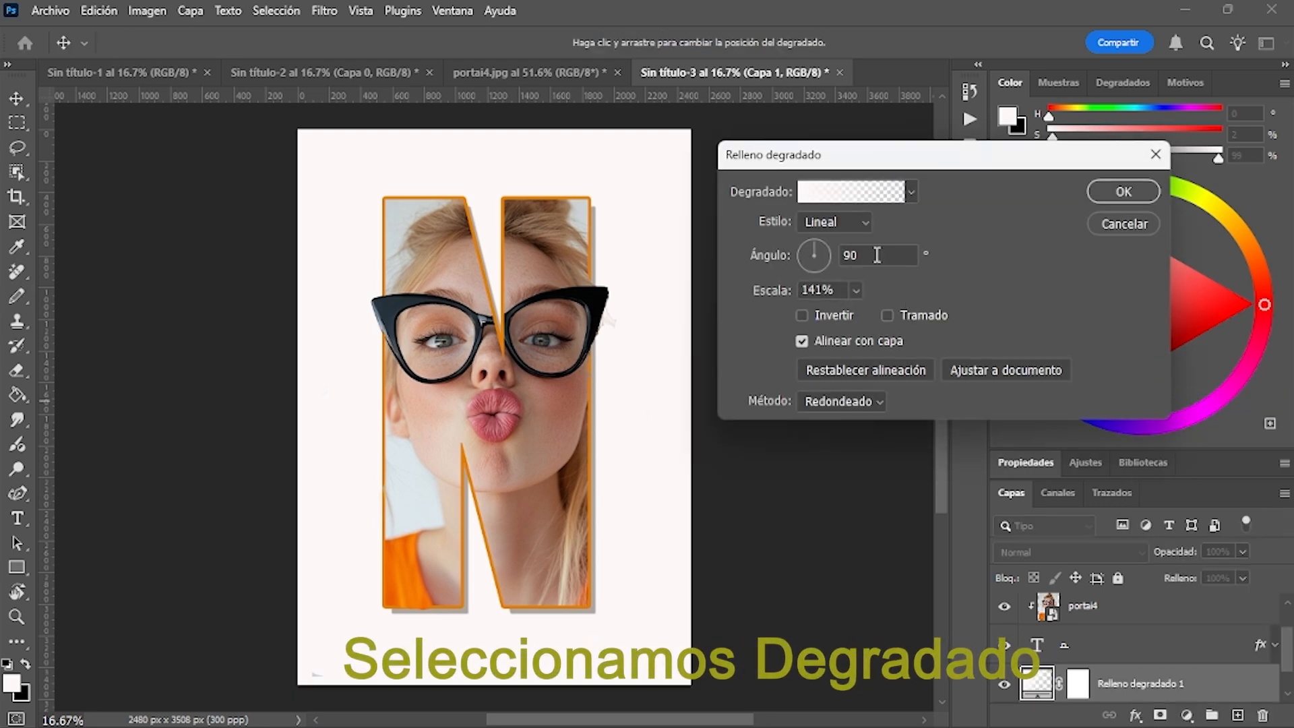
click(904, 191)
click(769, 293)
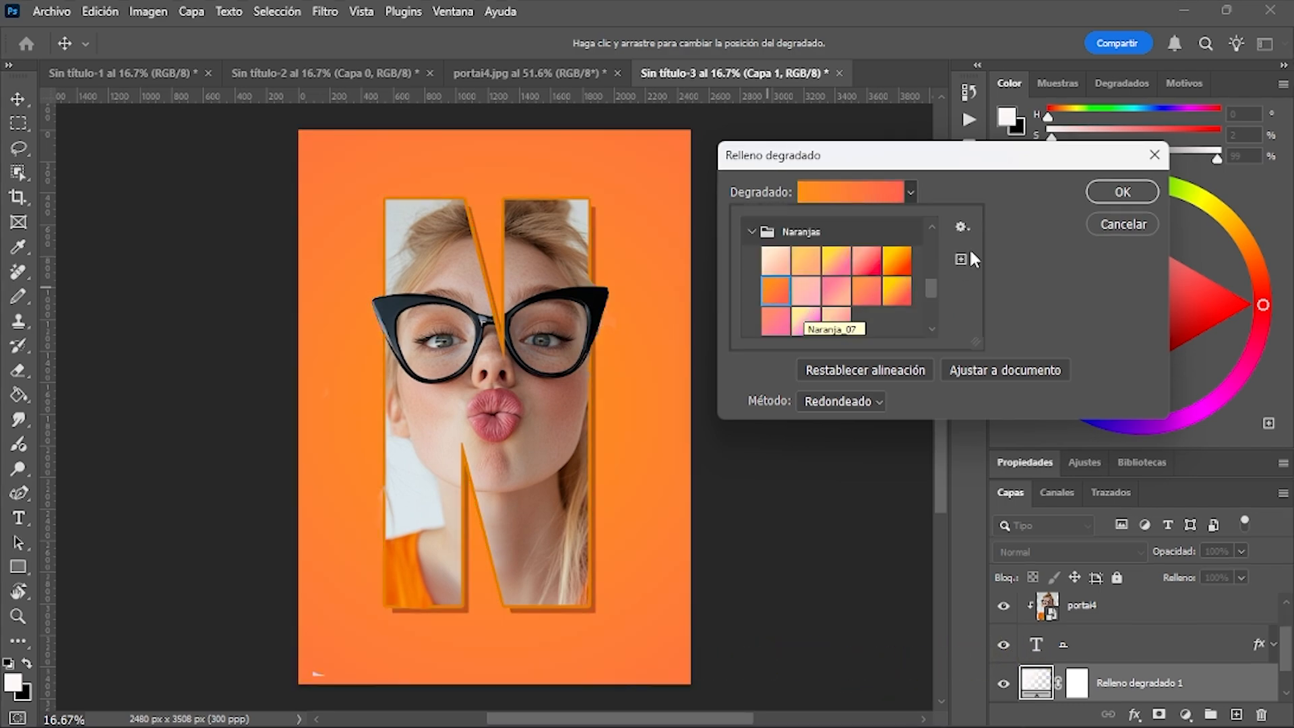
click(1106, 190)
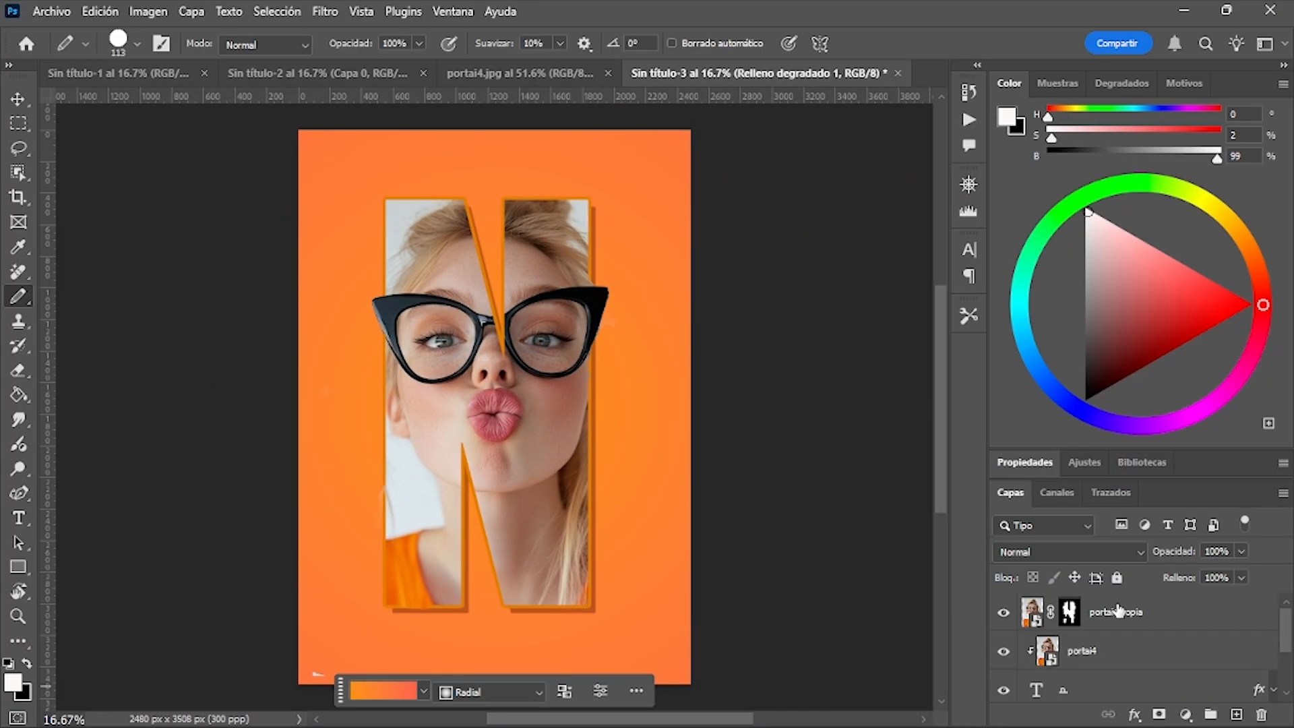
Step: Place the white title LETTER, scaled to about 76%, above the letter N and the 41.66 pt Alfarn title PORTRAIT below it
click(1078, 614)
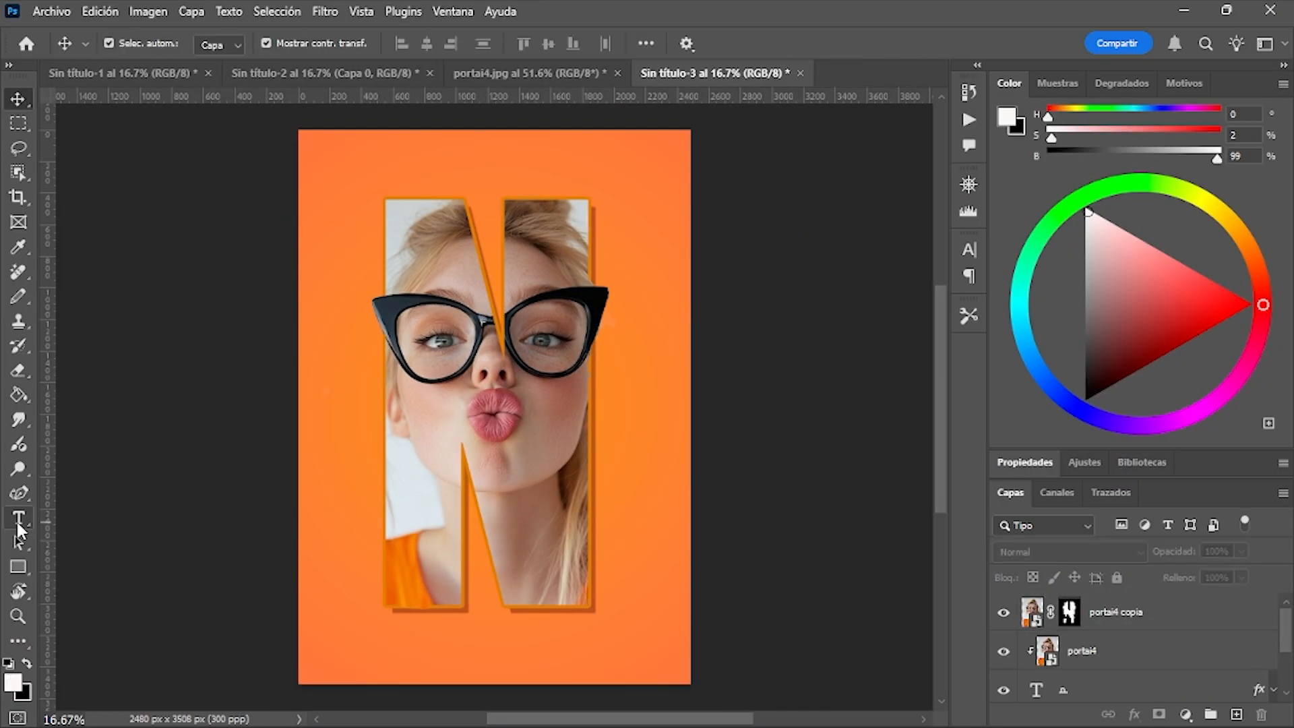
click(19, 524)
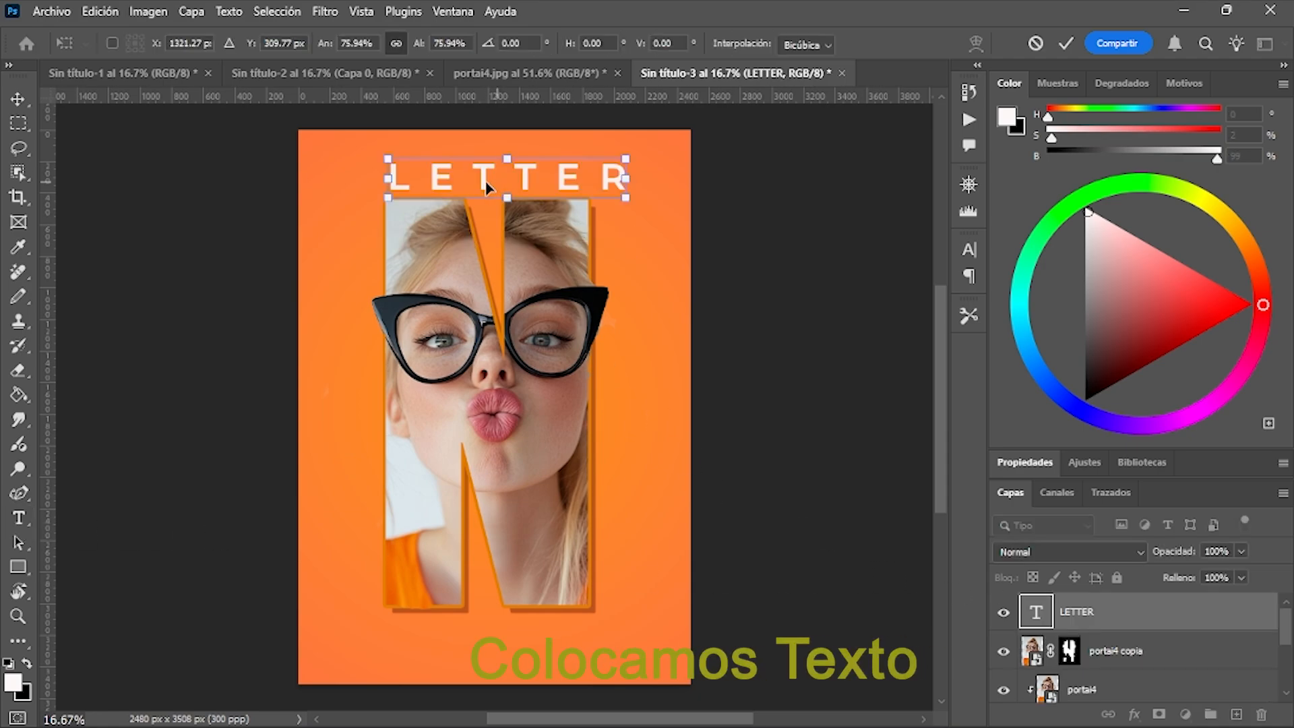
drag(496, 183, 485, 192)
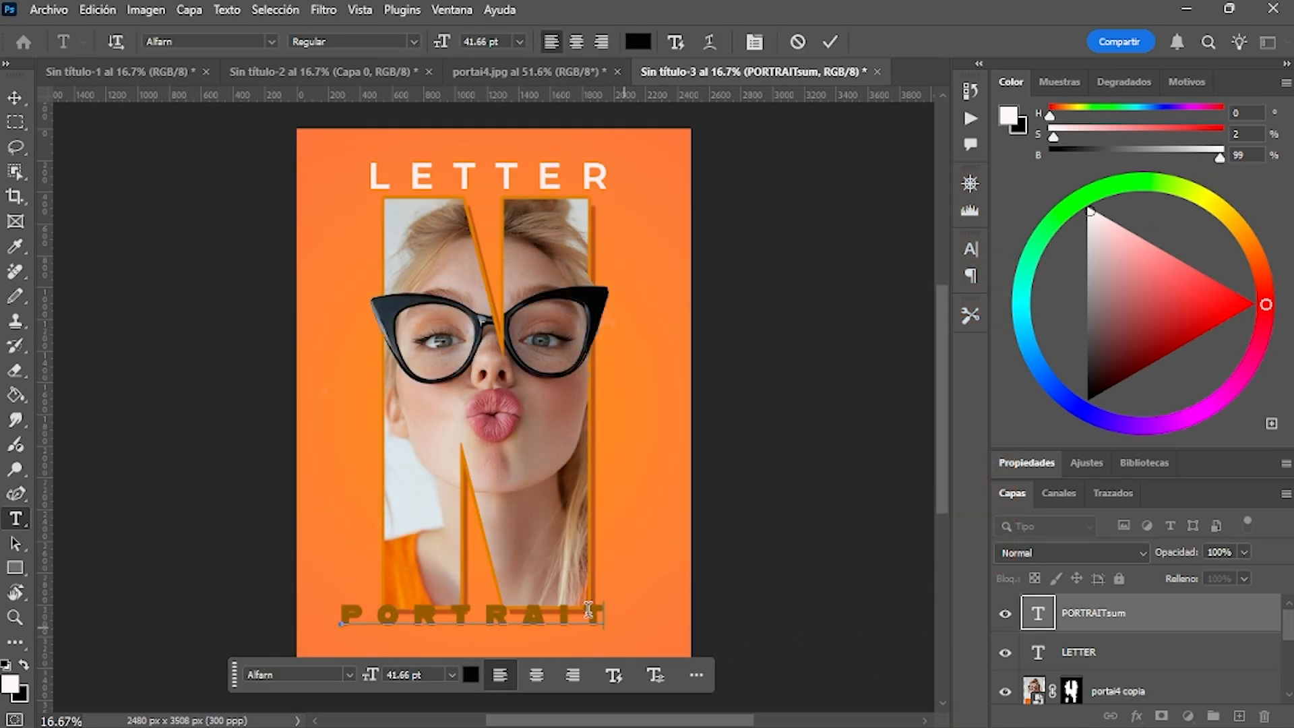
click(15, 100)
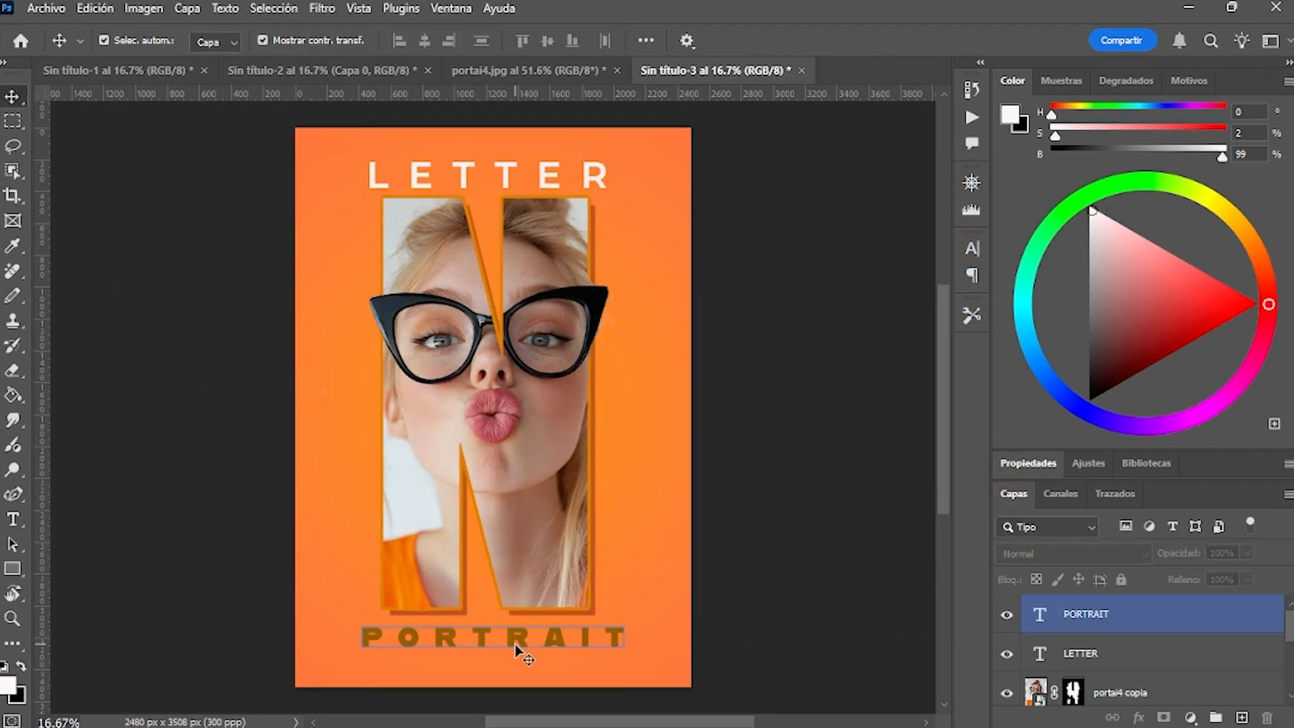
Step: Give the PORTRAIT text a black outside stroke and a Multiply drop shadow: opacity 38%, angle 132°, spread 21%, size 10 px
click(1163, 655)
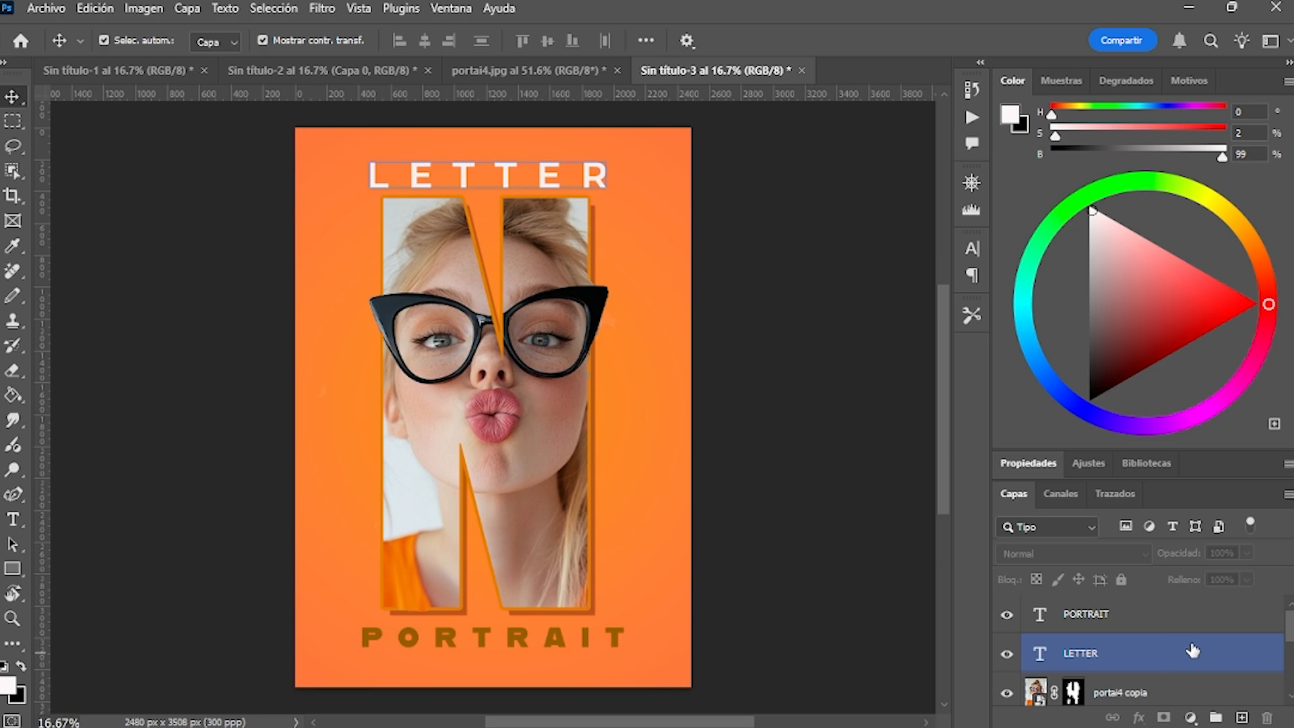
click(1220, 628)
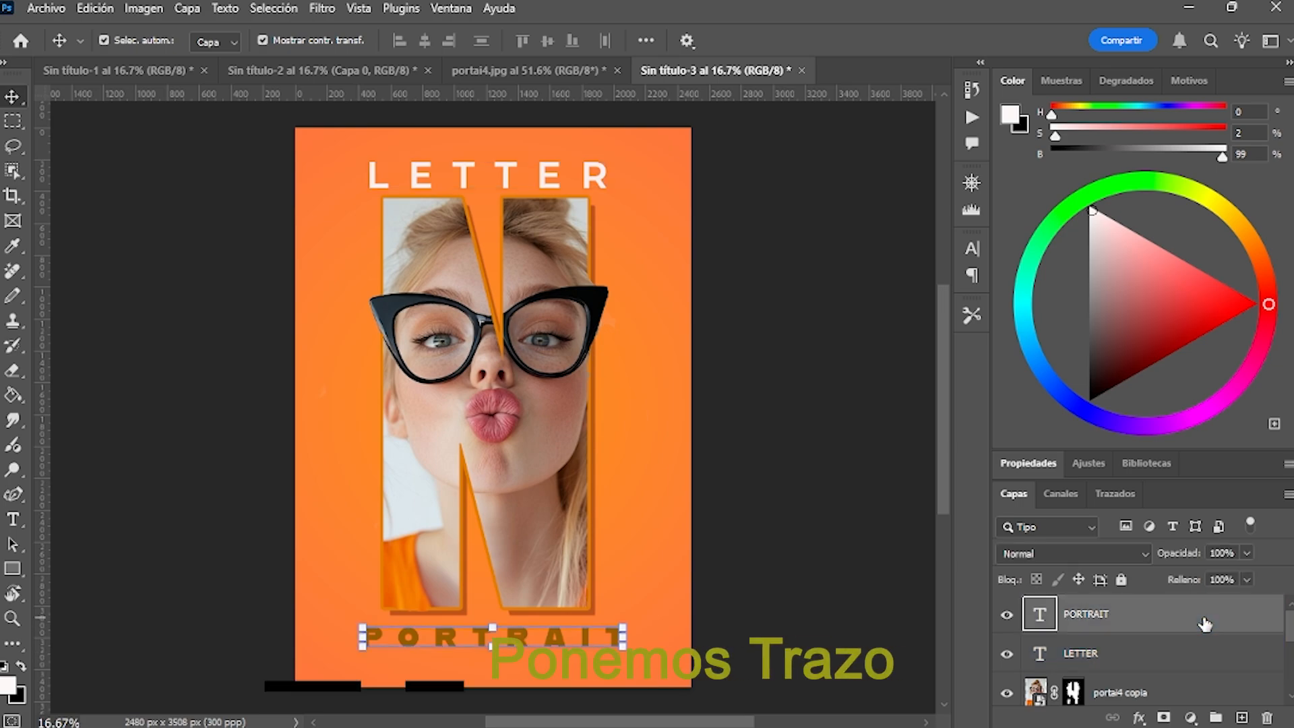
double_click(1205, 624)
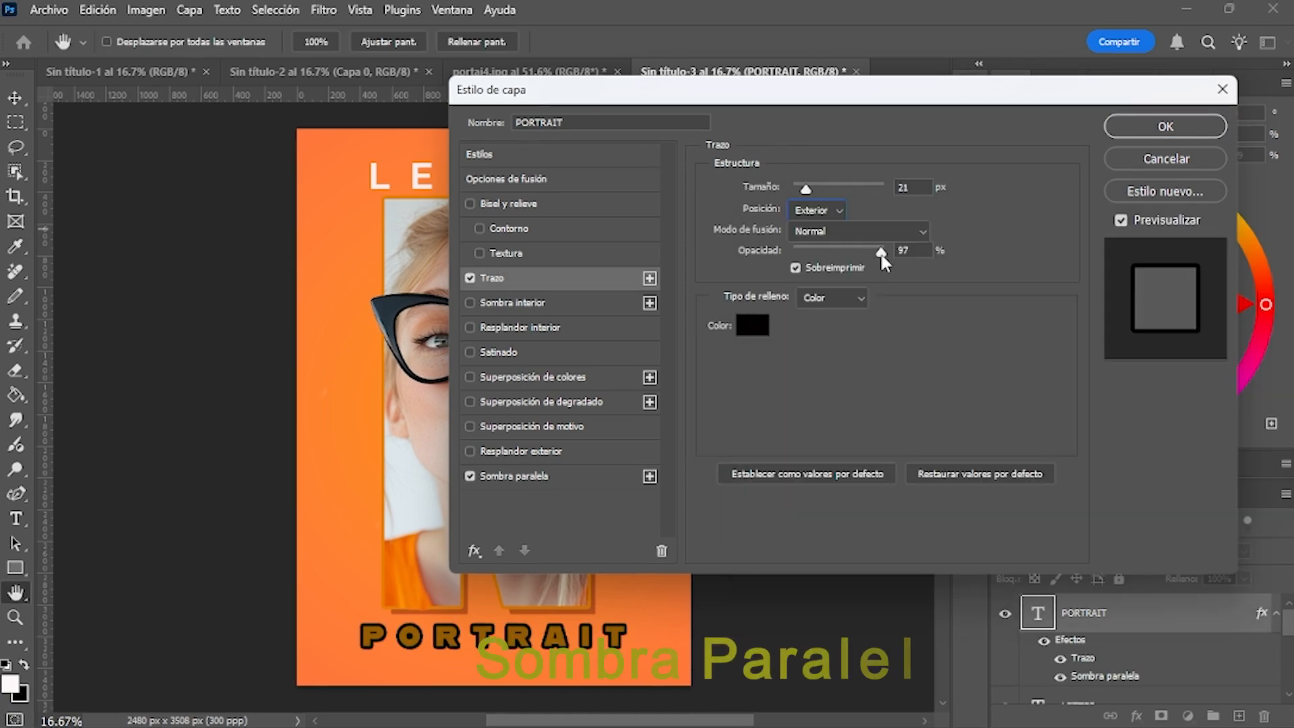
click(541, 475)
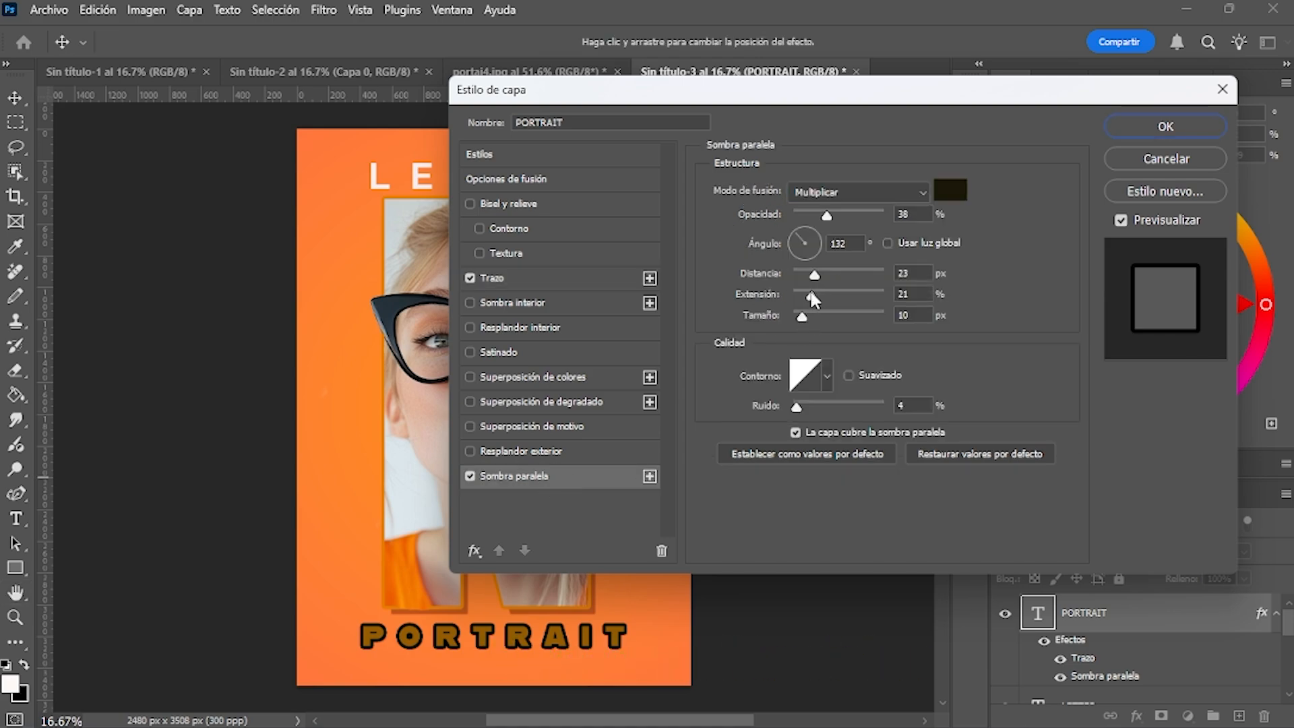
drag(813, 282, 807, 282)
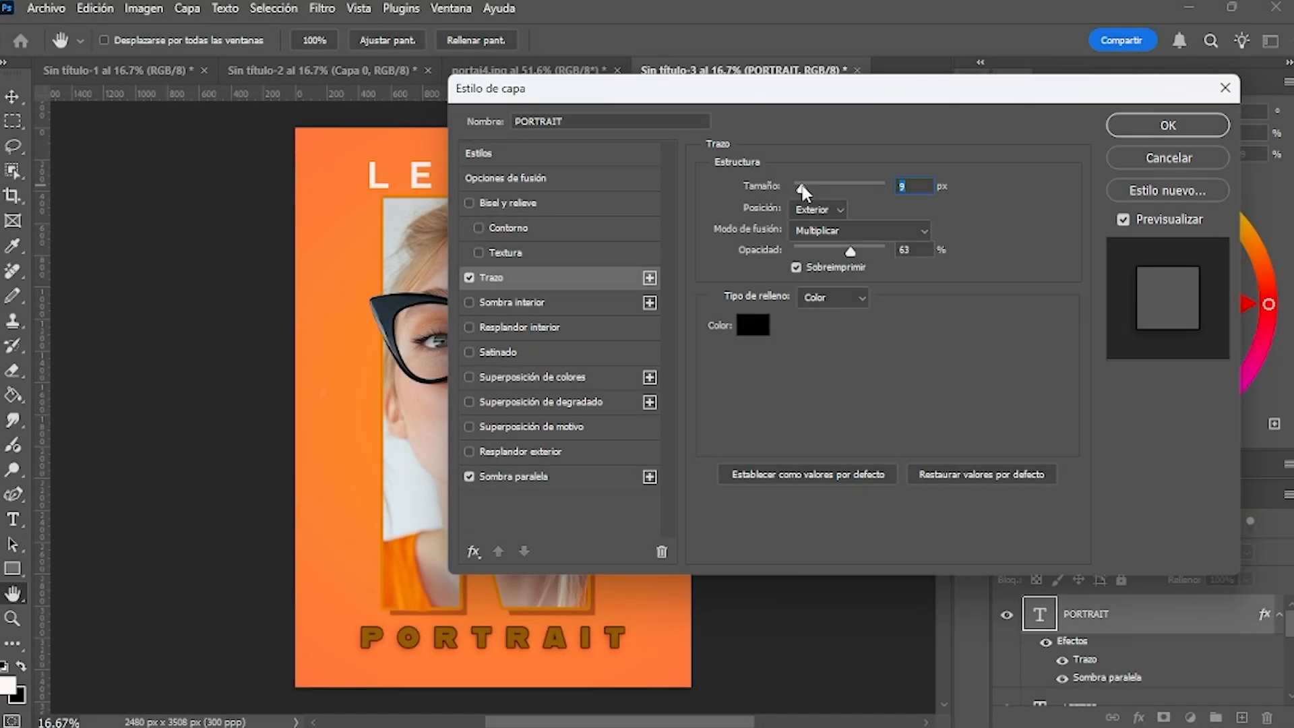
Step: Set the PORTRAIT stroke to 16 px, Multiply blending and 63% opacity, apply the layer style and deselect the text
drag(806, 187, 806, 187)
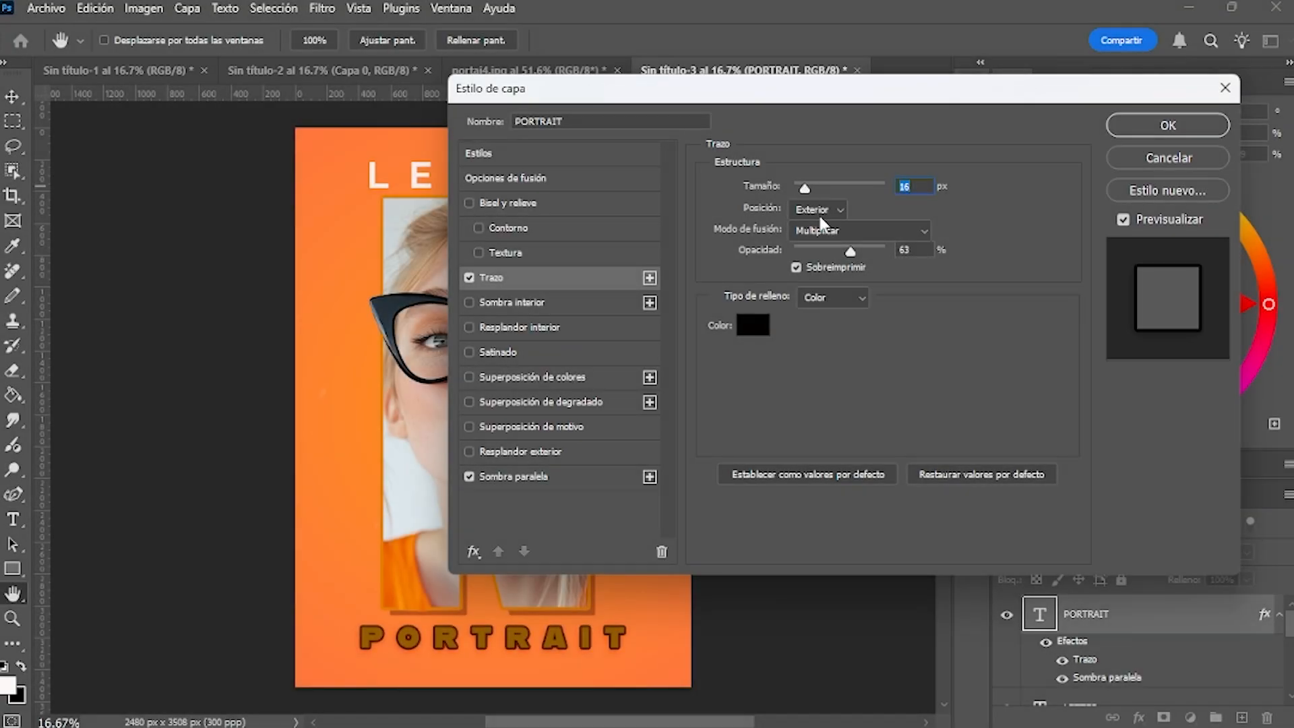
click(1133, 127)
key(v)
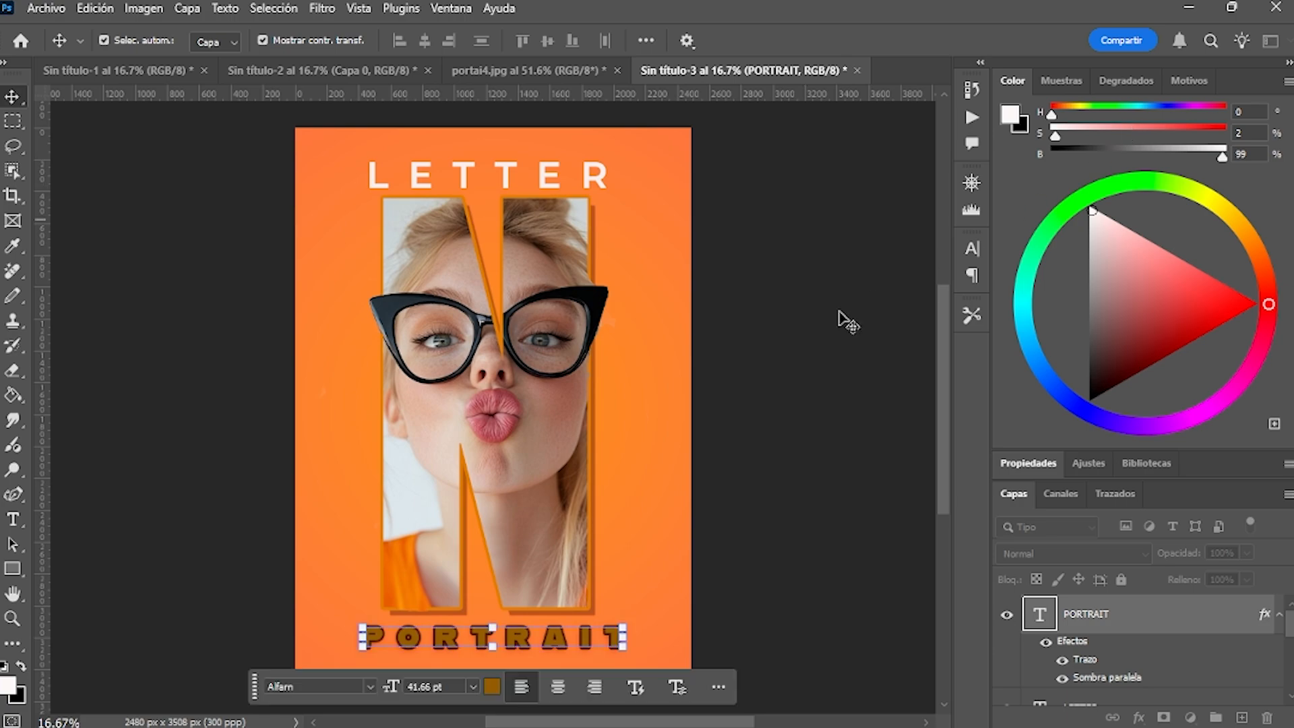
click(780, 378)
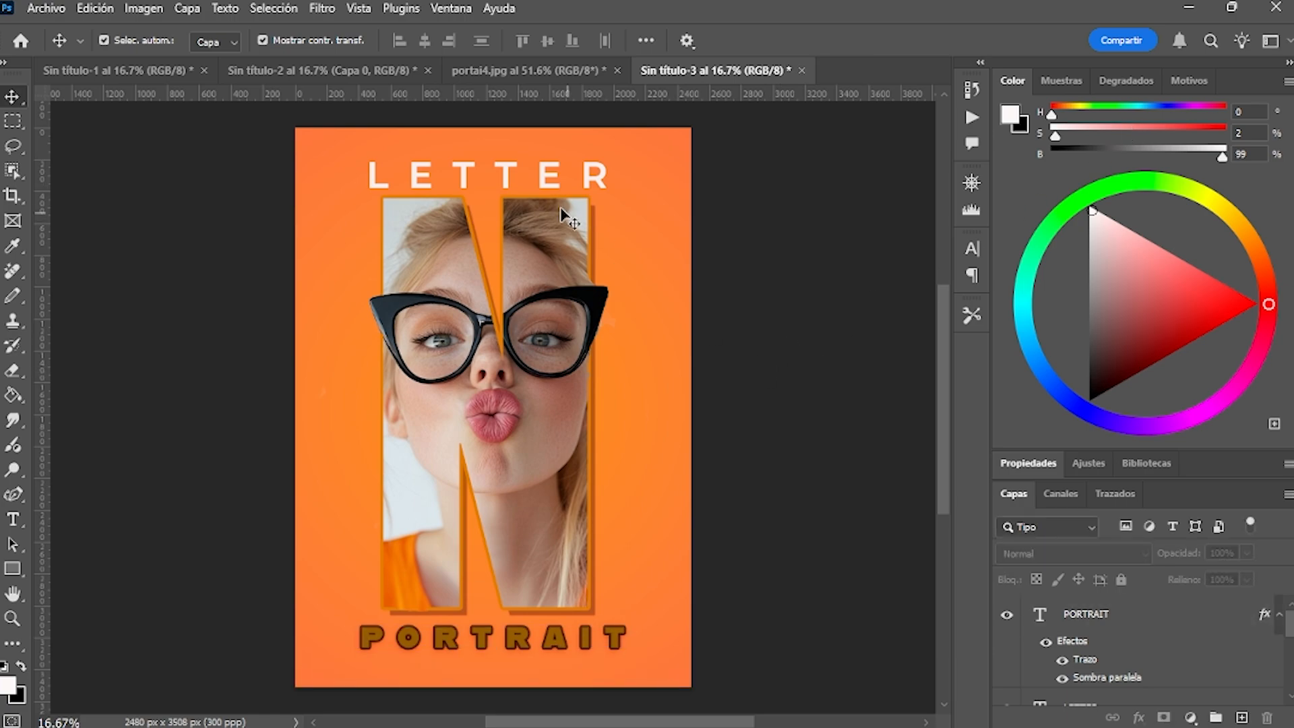
Step: Select the LETTER title above the N and give it a soft shadow layer effect
click(563, 182)
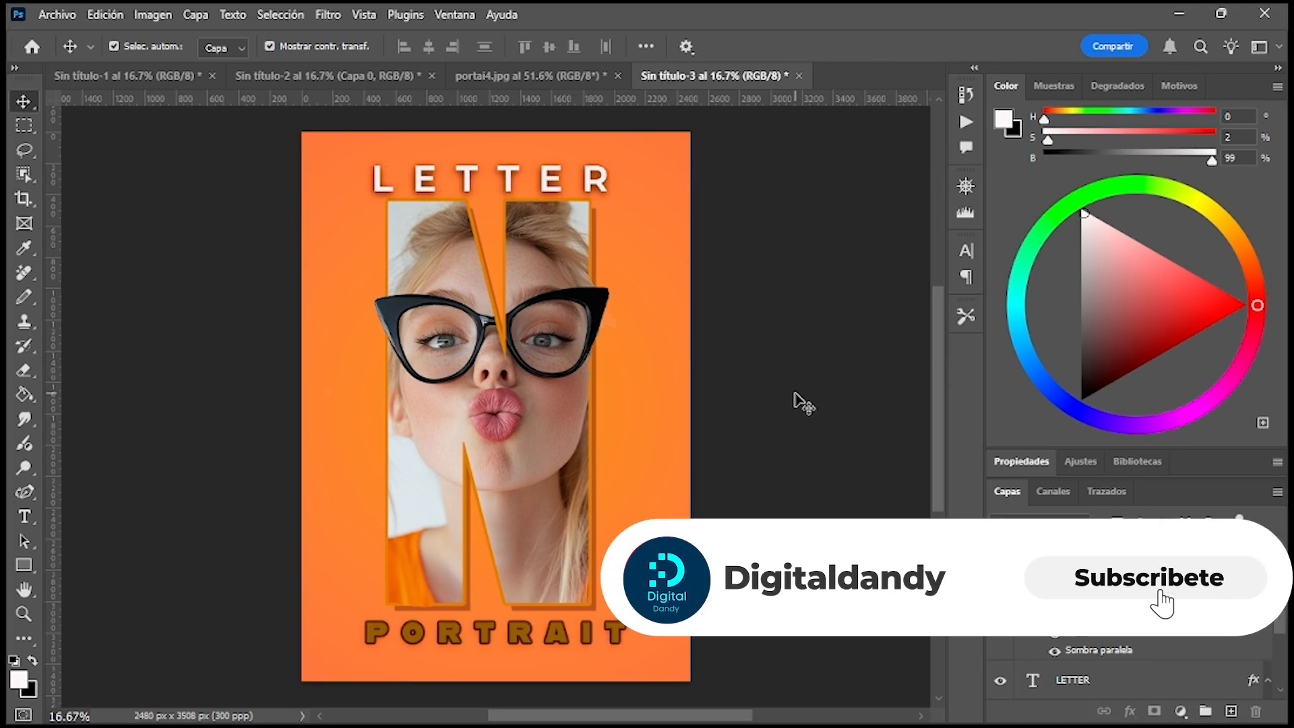